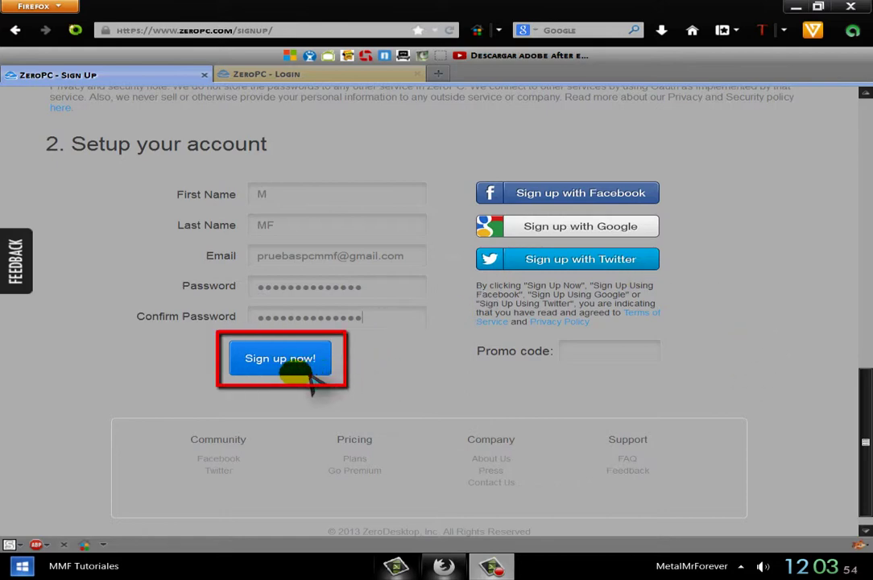
Submit the completed ZeroPC sign-up form and close the welcome message and the Cloud Connect Manager
click(272, 367)
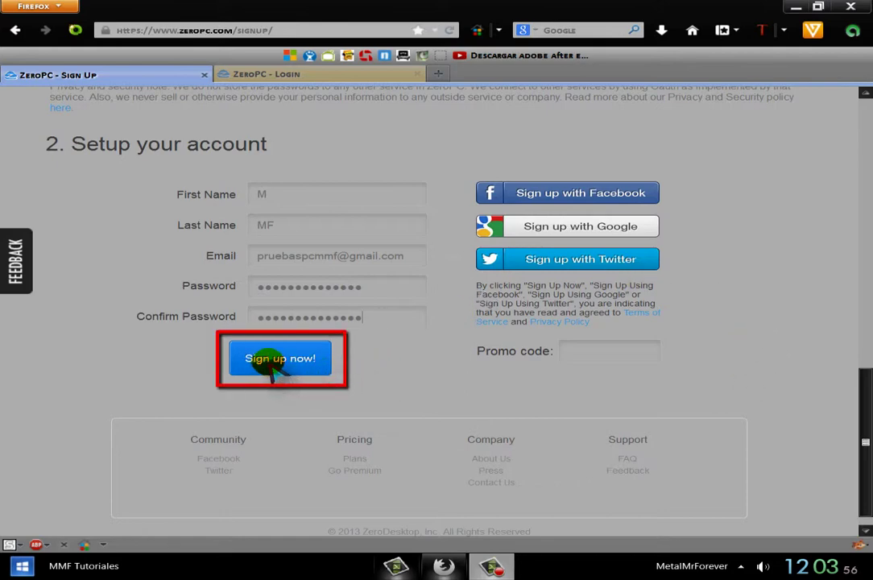
click(278, 366)
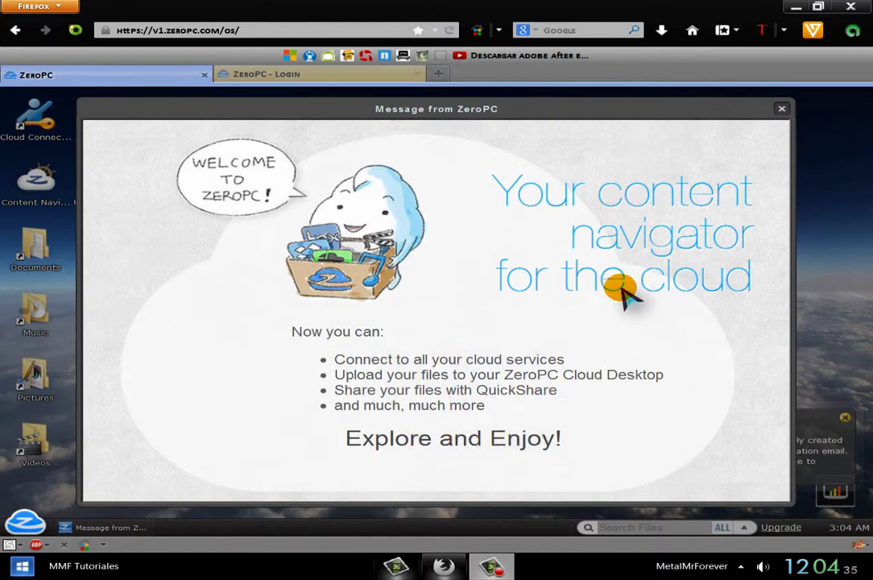
click(781, 108)
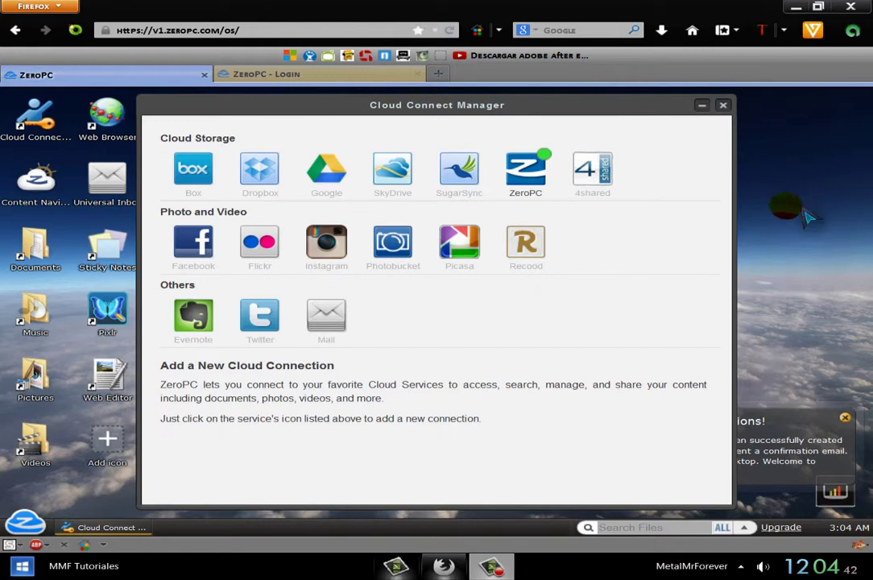
click(723, 105)
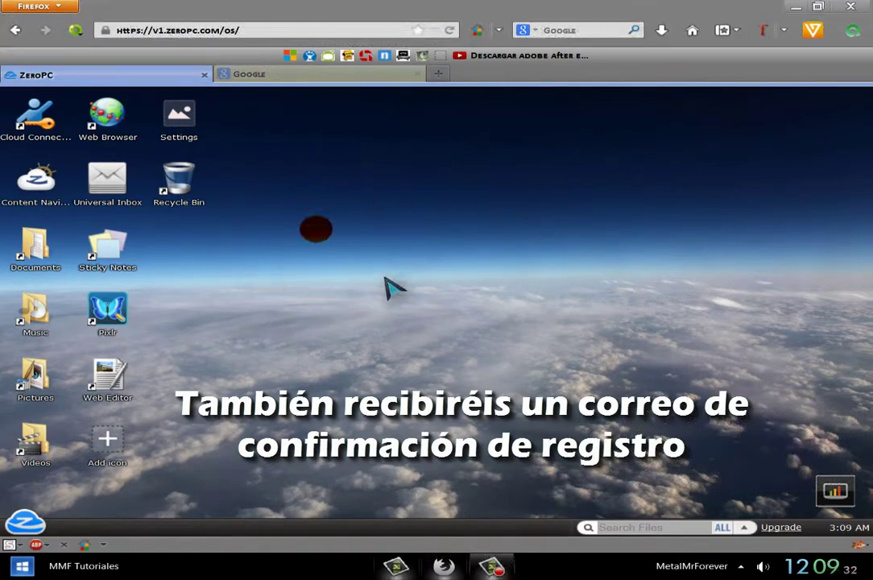
Set Firefox's home page to the currently open ZeroPC and Google pages and save the options
click(282, 75)
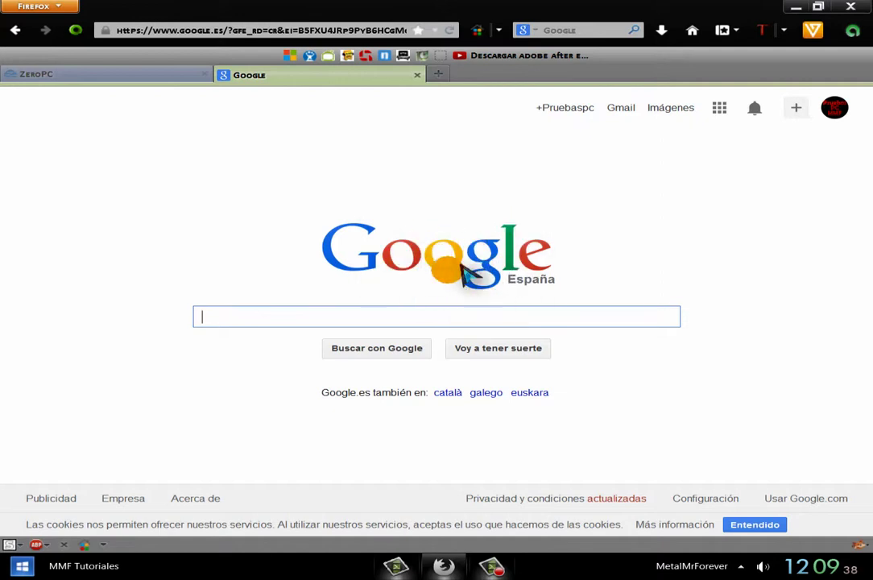
click(153, 83)
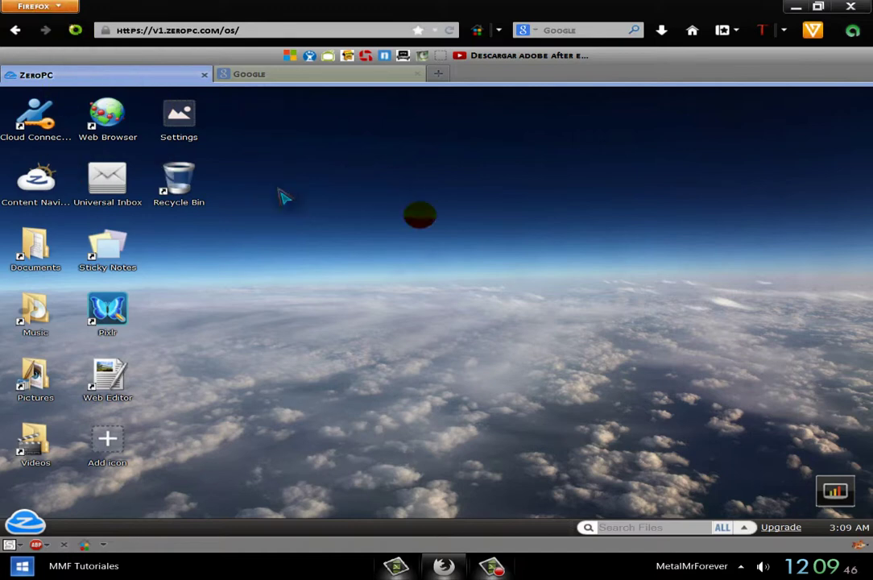
click(278, 74)
click(118, 80)
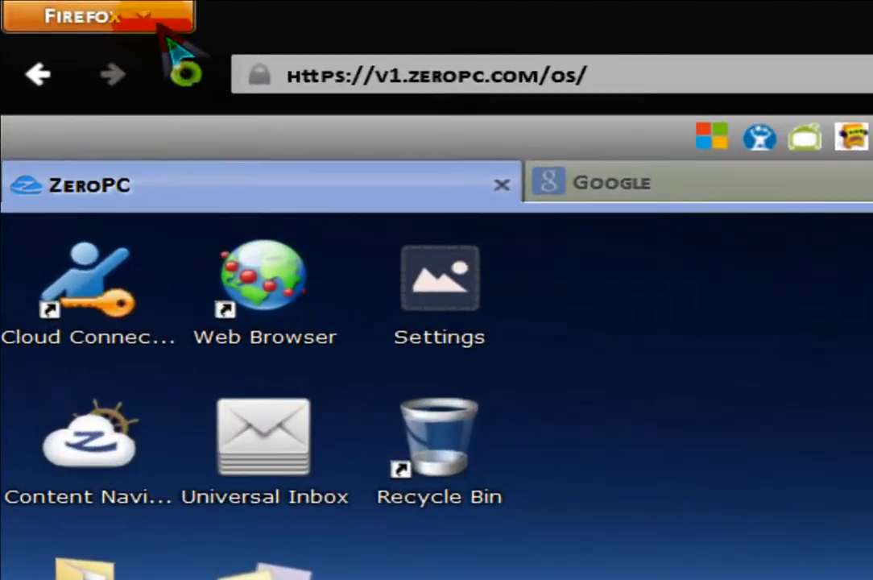
click(141, 17)
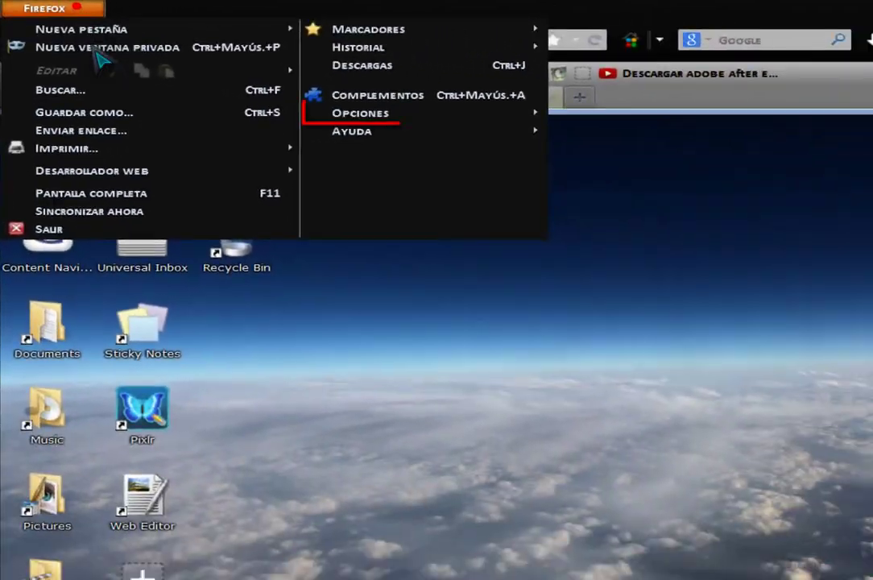
mouse_move(382, 113)
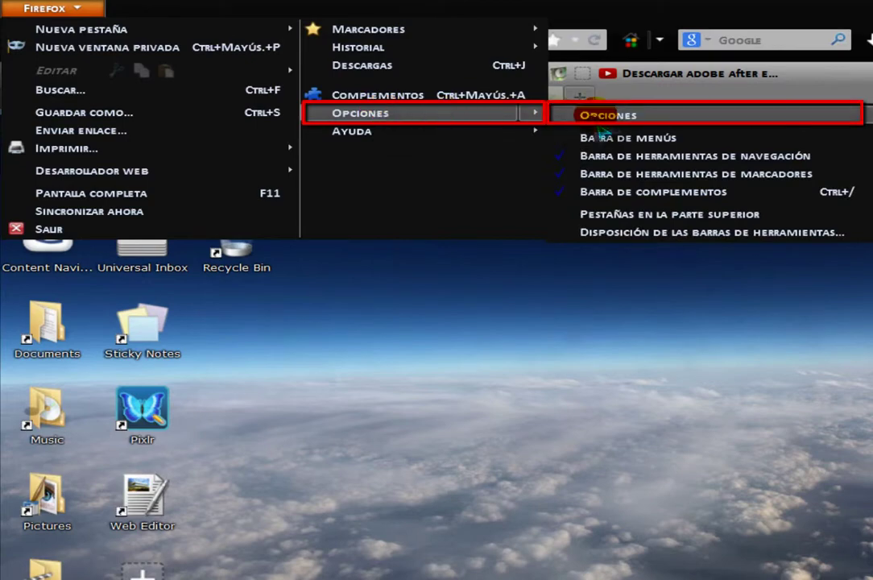
click(605, 117)
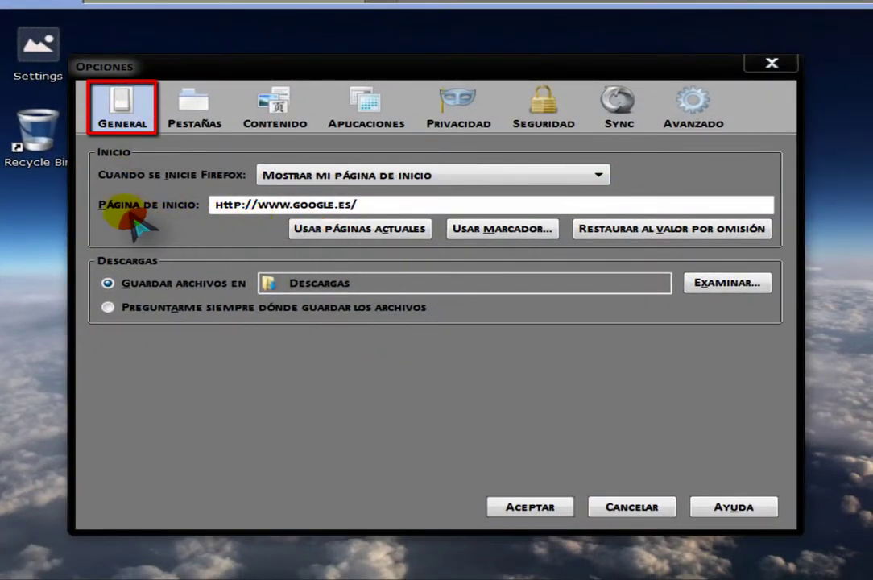
click(360, 234)
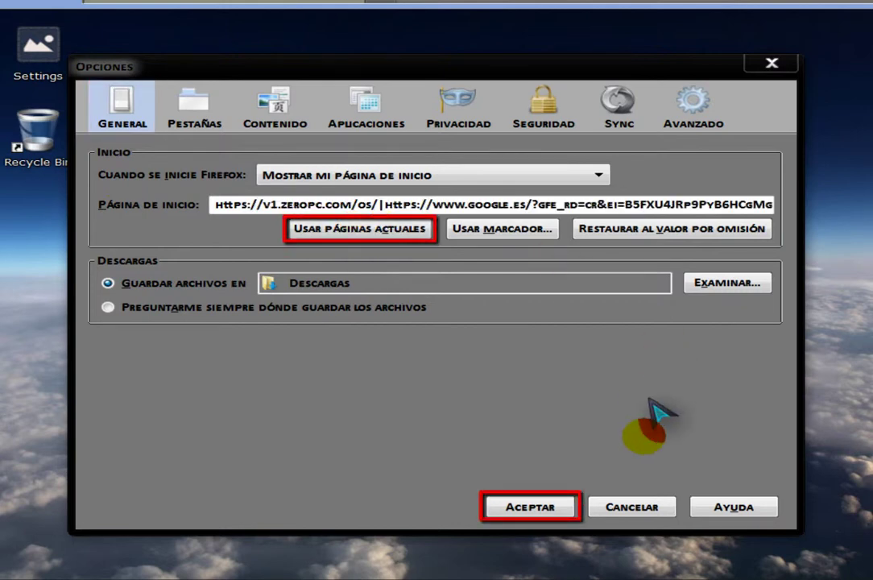
click(547, 506)
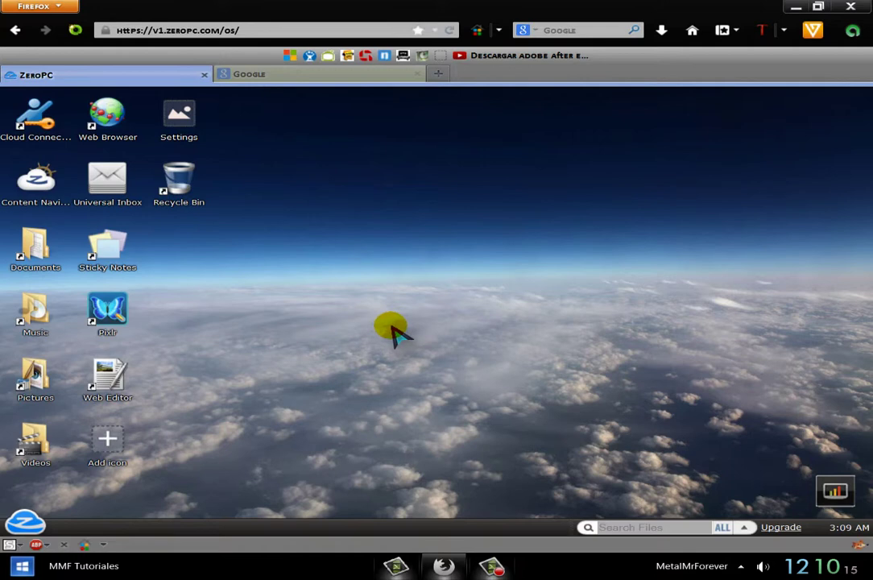
click(292, 79)
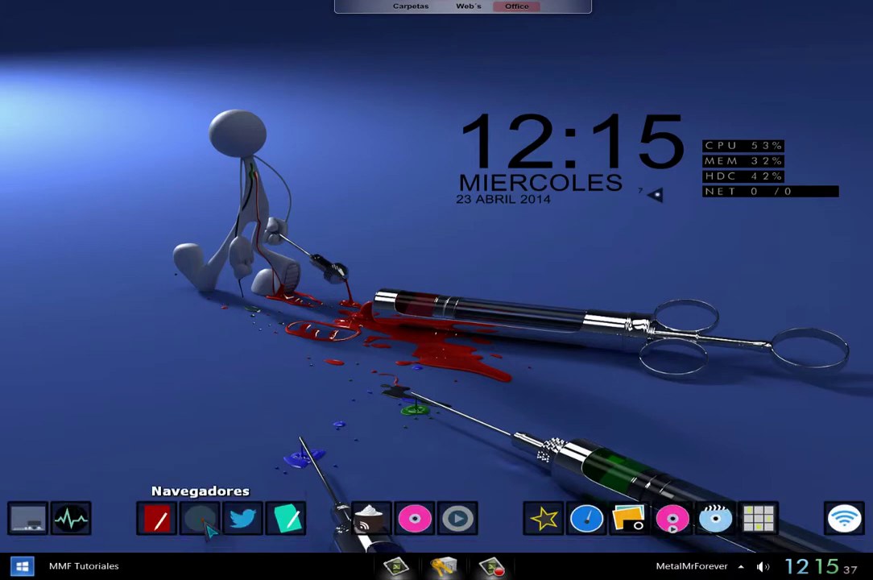
Launch Firefox again and log in to the ZeroPC Cloud Desktop with Remember Me enabled
click(206, 527)
click(157, 474)
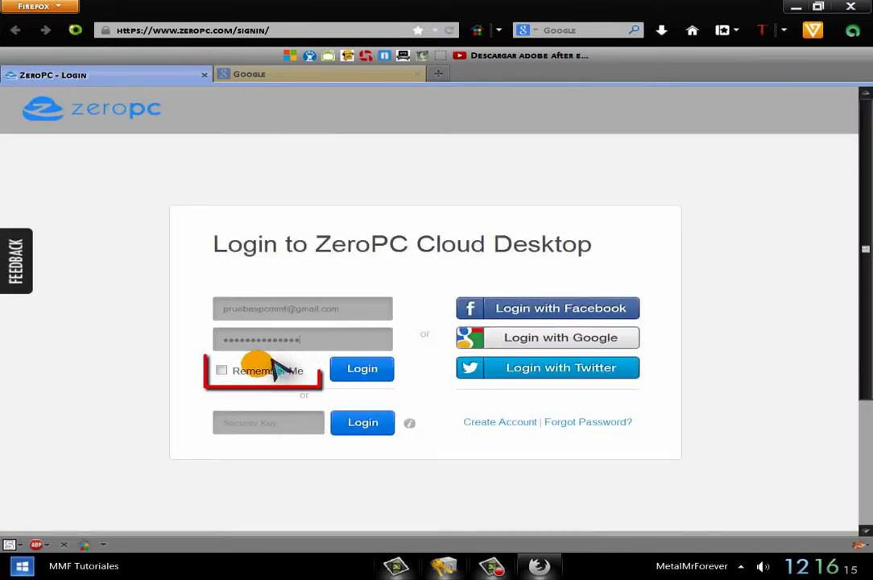
click(221, 371)
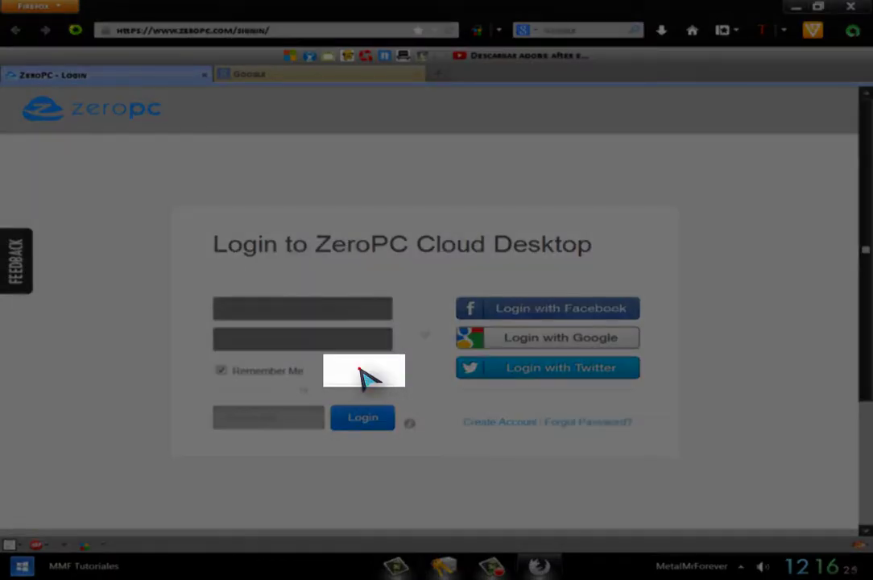
click(360, 370)
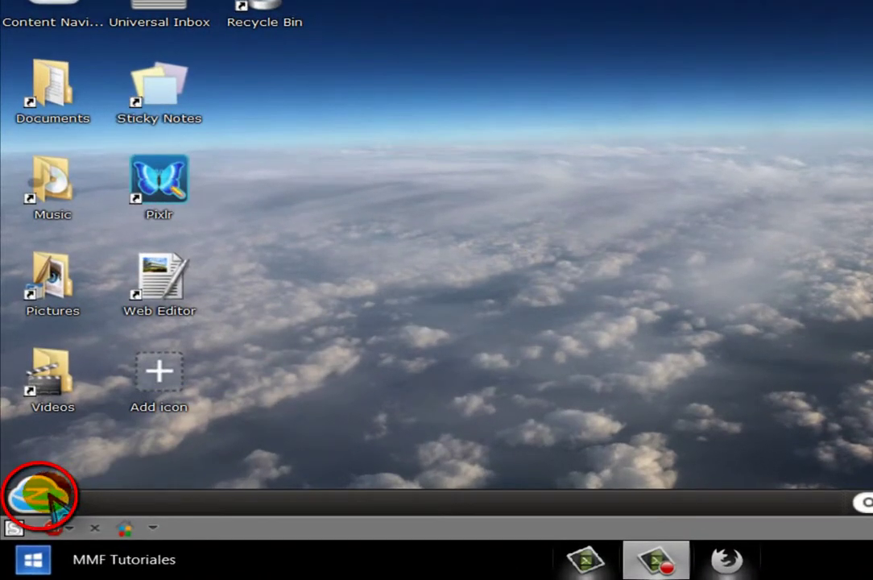
In the user profile's regional settings, set language Español, time zone GMT+01:00, date format 23.04.14 and time format 03:26, and save them
click(44, 496)
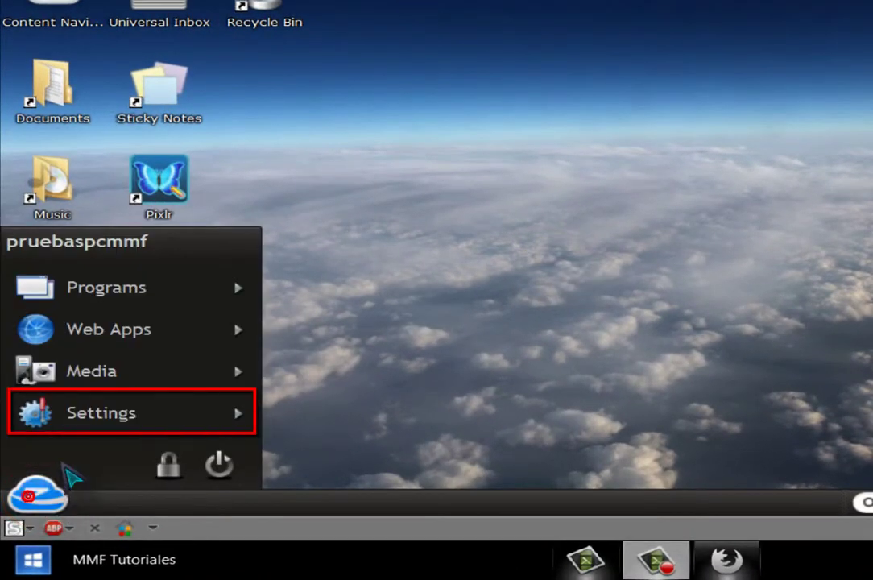
mouse_move(90, 396)
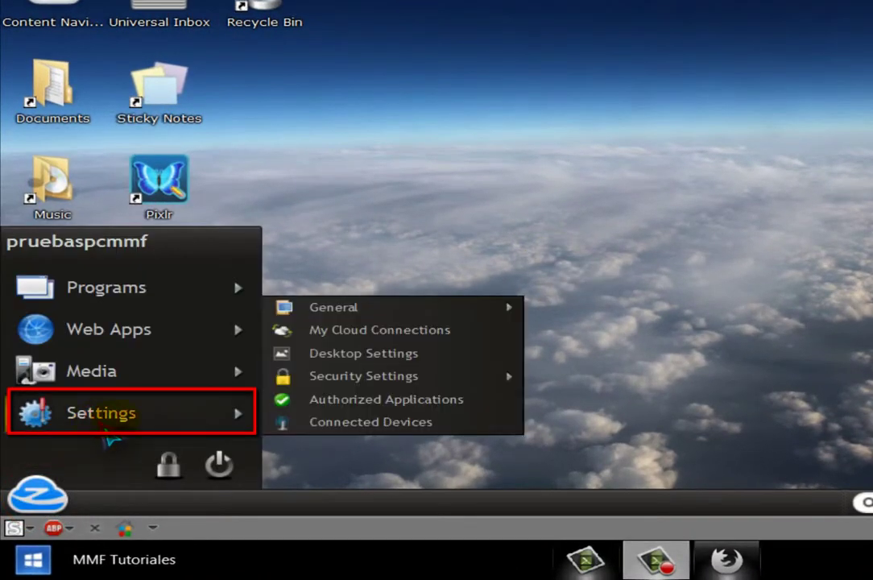
click(334, 309)
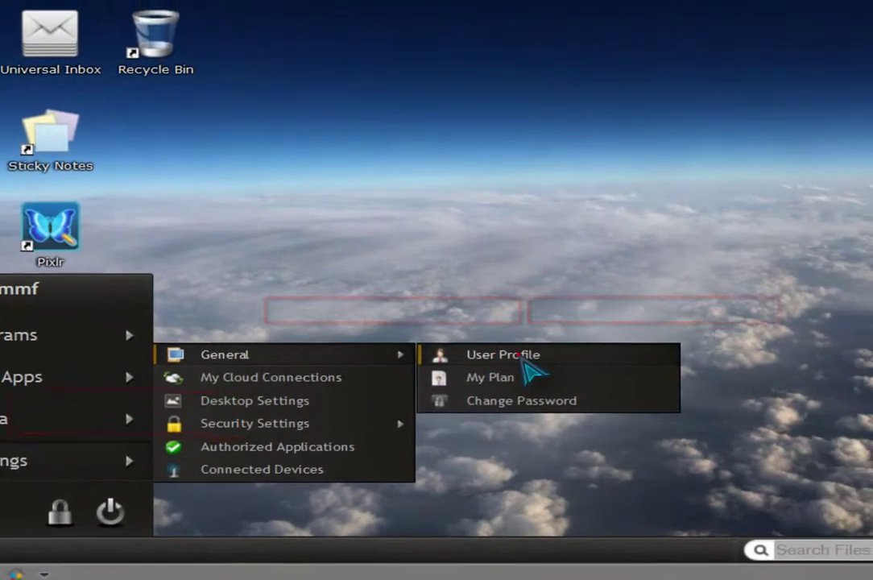
click(628, 310)
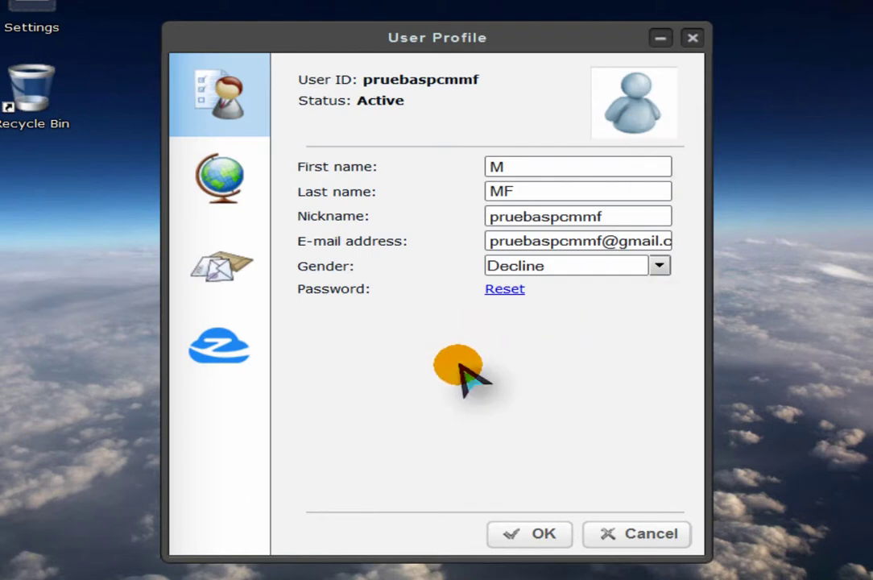
click(225, 181)
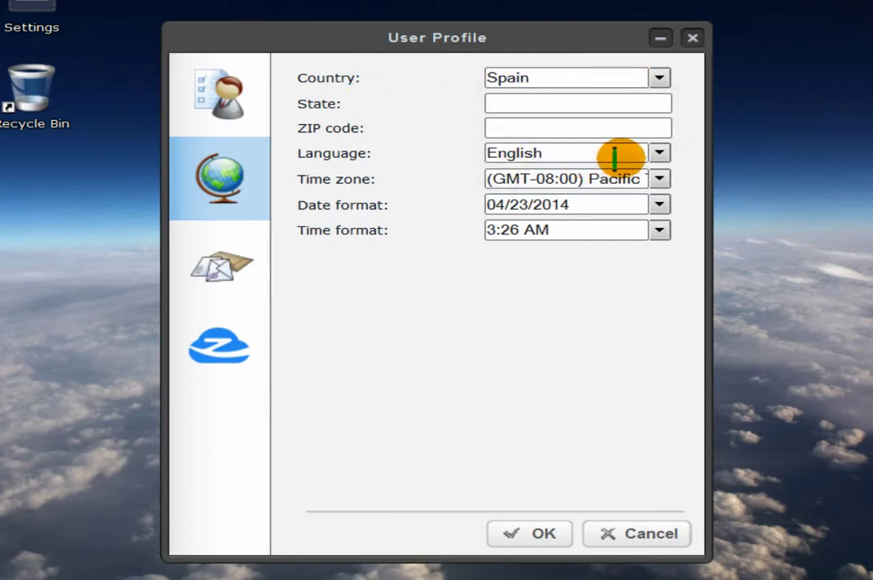
click(660, 153)
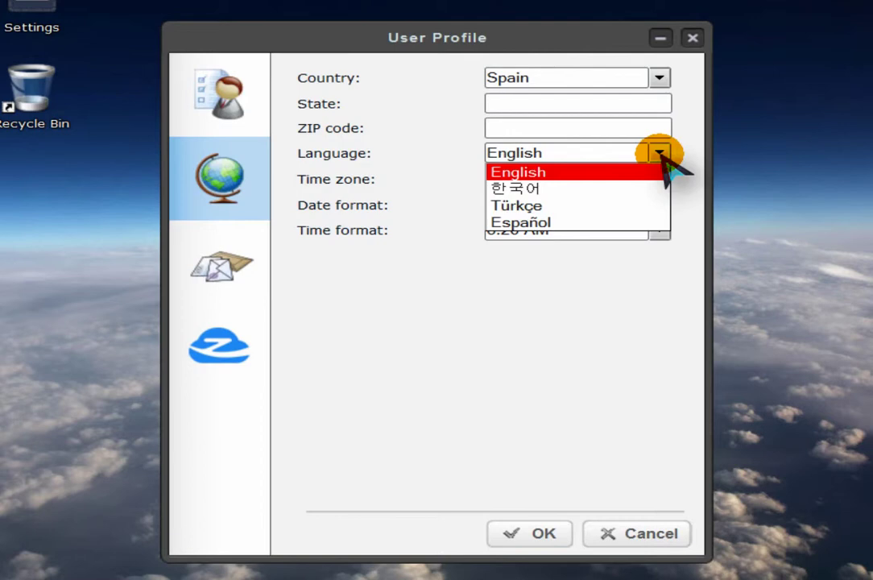
click(540, 222)
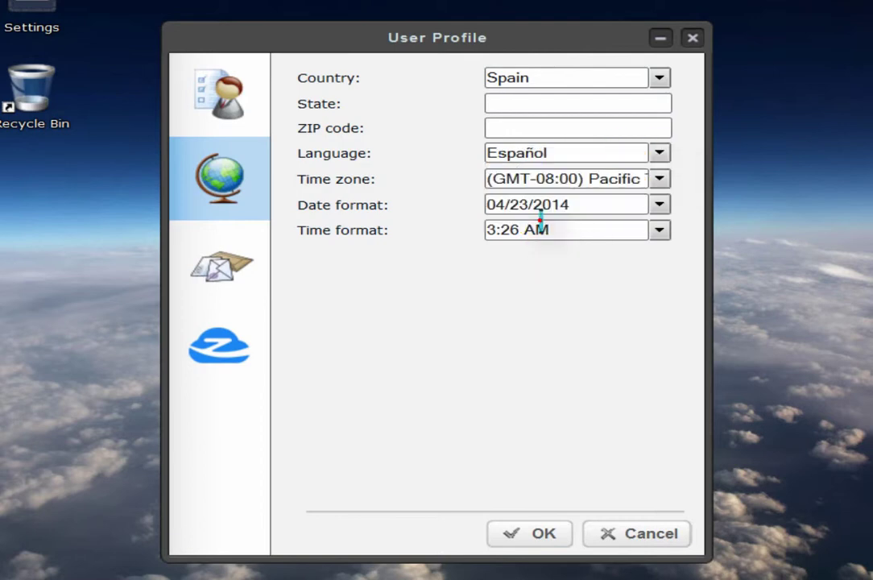
click(661, 179)
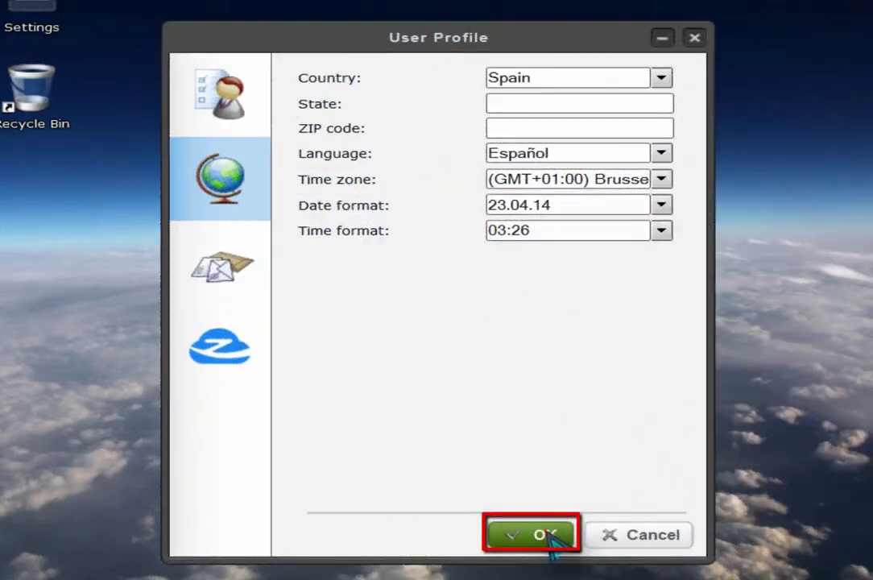
click(545, 534)
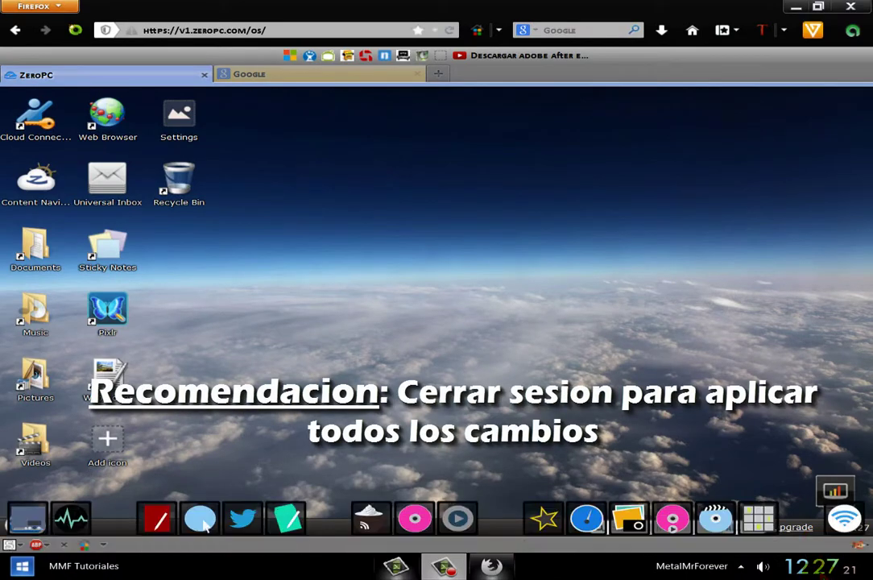
Tell Firefox to continue blocking the insecure content on the ZeroPC page
drag(616, 342, 299, 335)
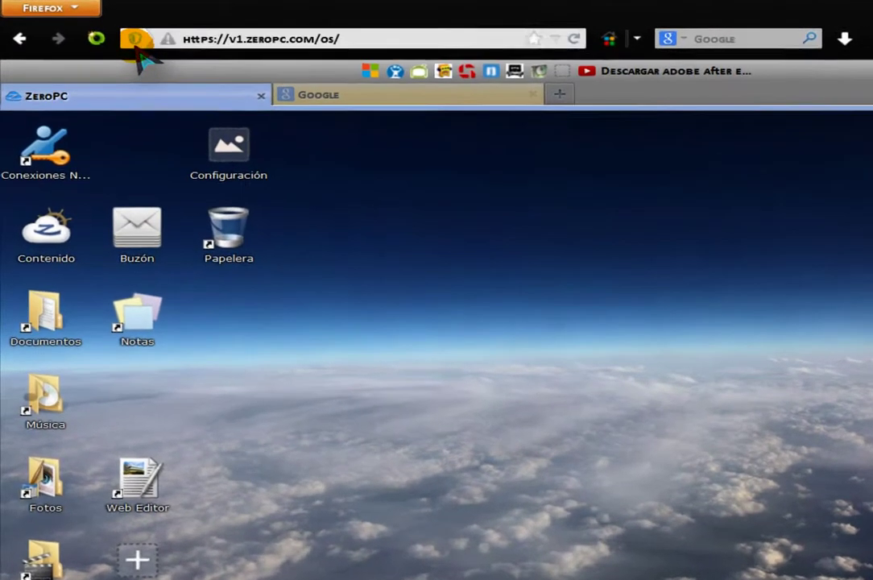
click(105, 32)
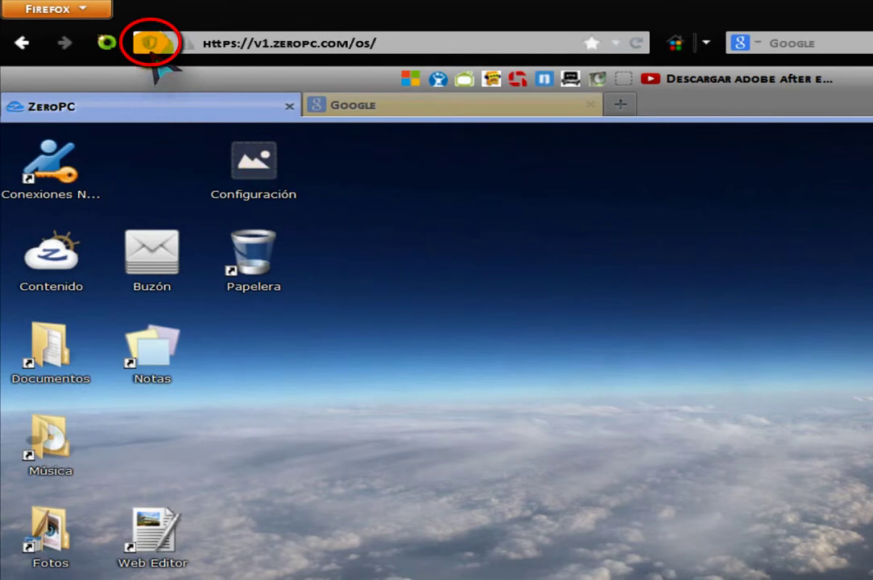
click(150, 44)
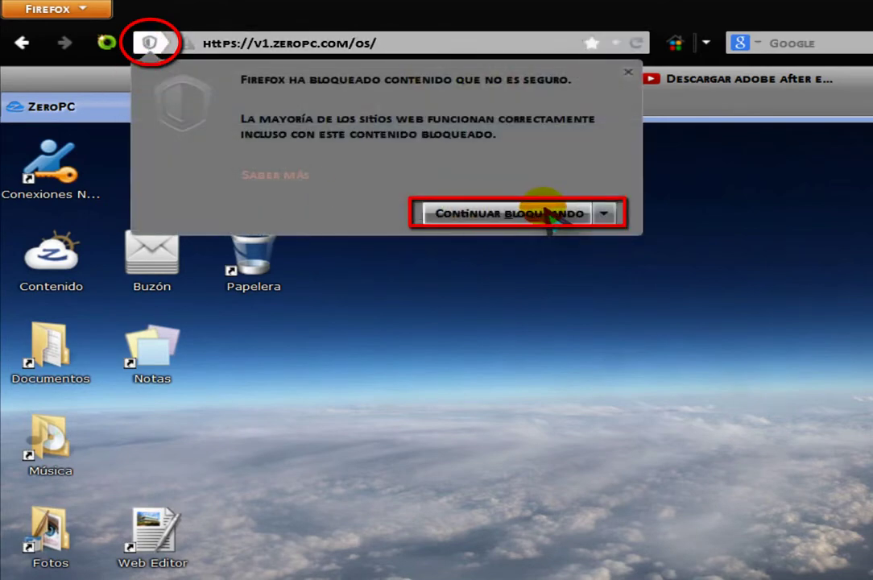
click(520, 213)
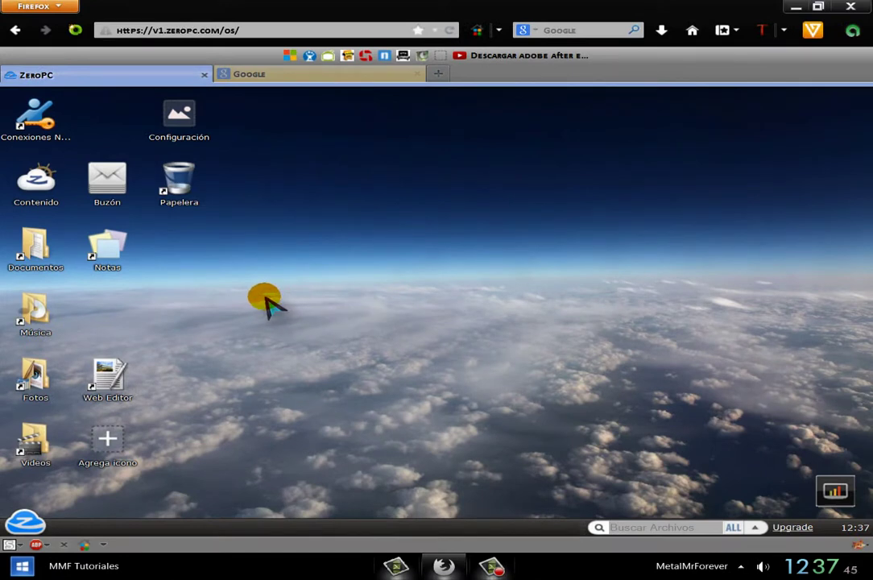
Open the cloud connections manager from the ZeroPC desktop and start connecting a Facebook account under the name Facebook
click(298, 246)
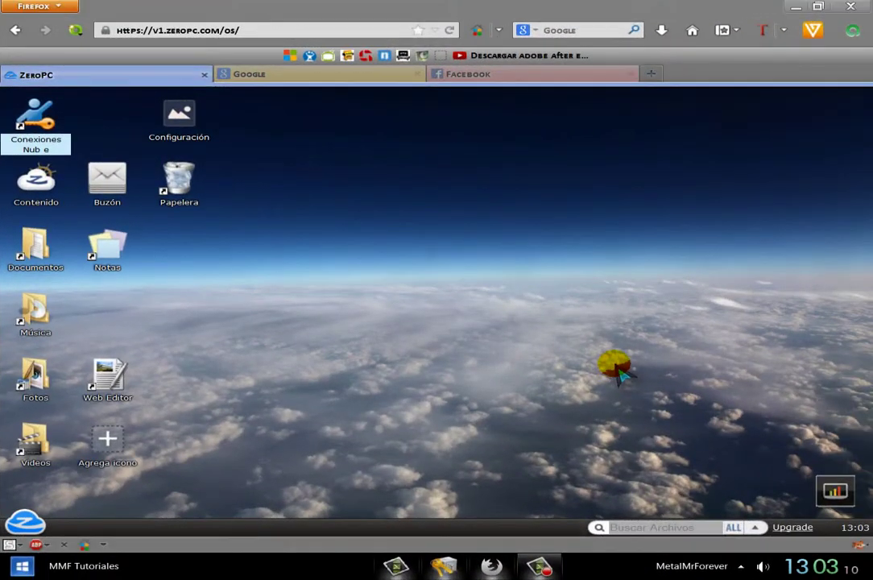
click(377, 254)
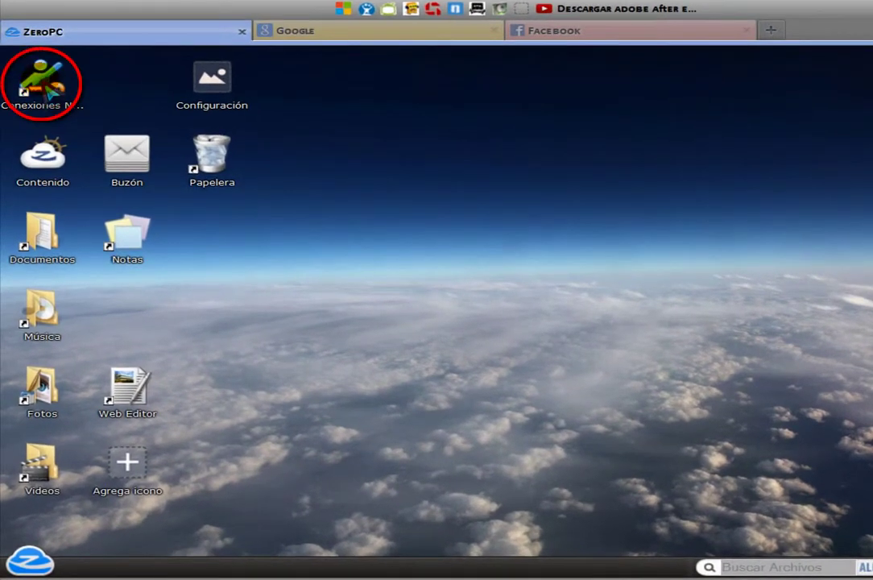
double_click(44, 80)
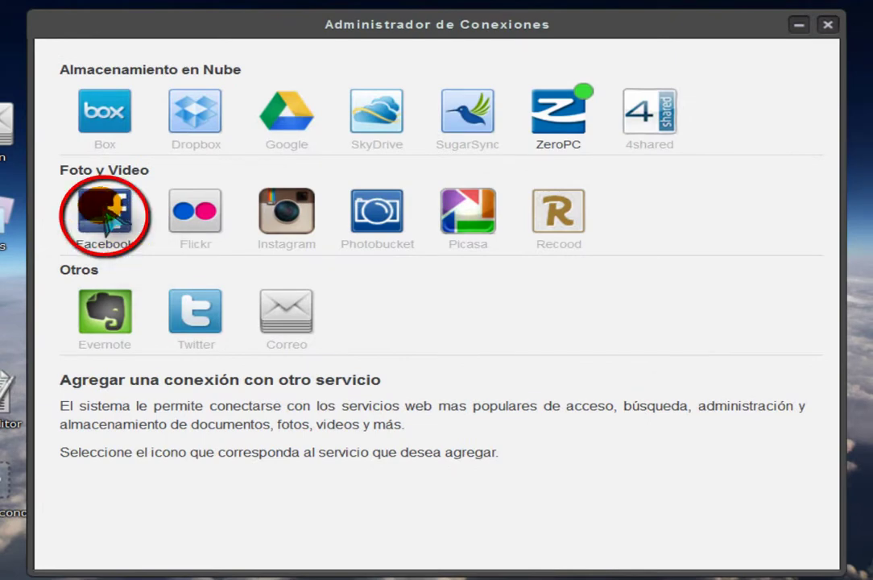
click(105, 209)
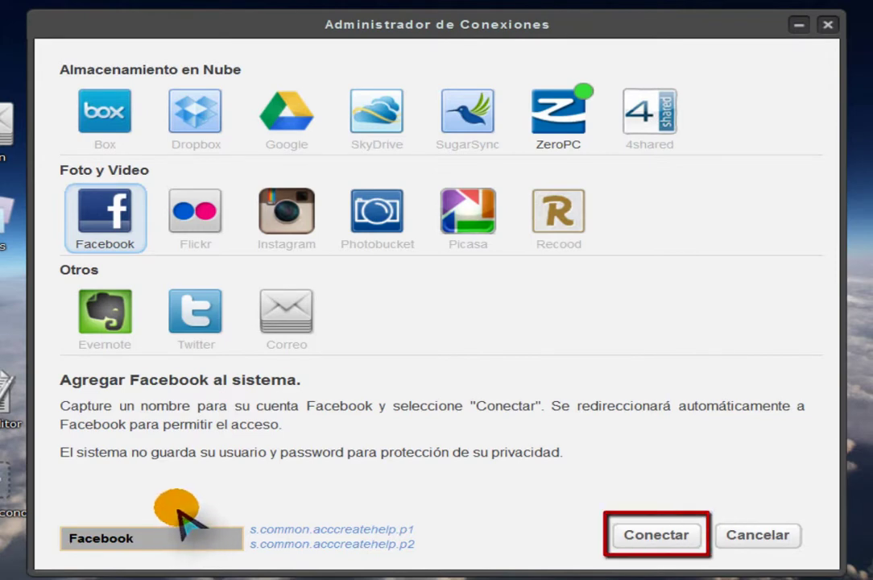
click(653, 538)
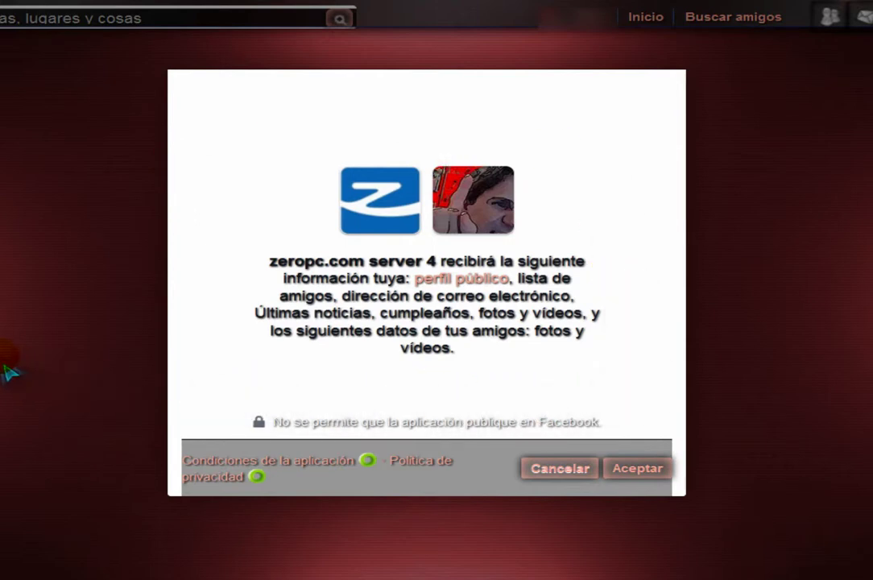
Grant zeropc.com server 4 access to the Facebook profile, posting and messages, and close the connections manager
click(642, 472)
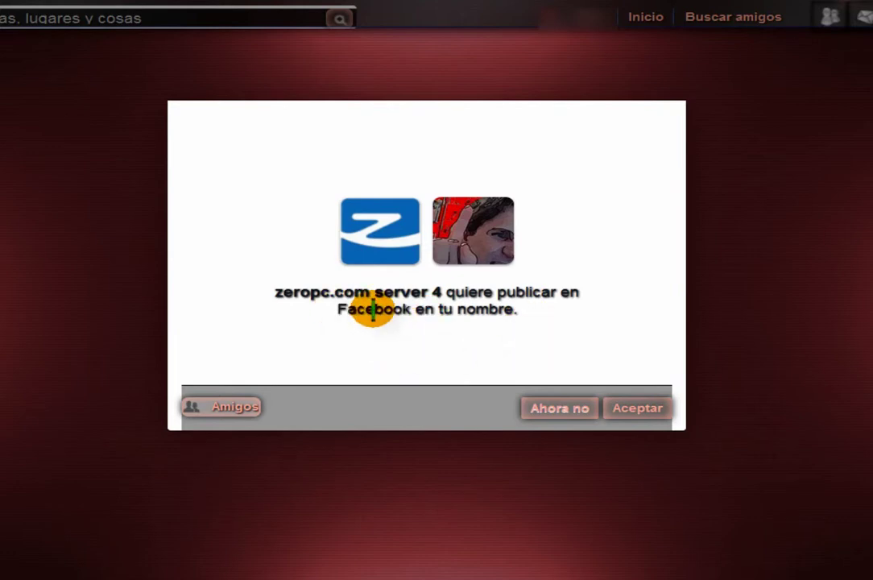
click(636, 409)
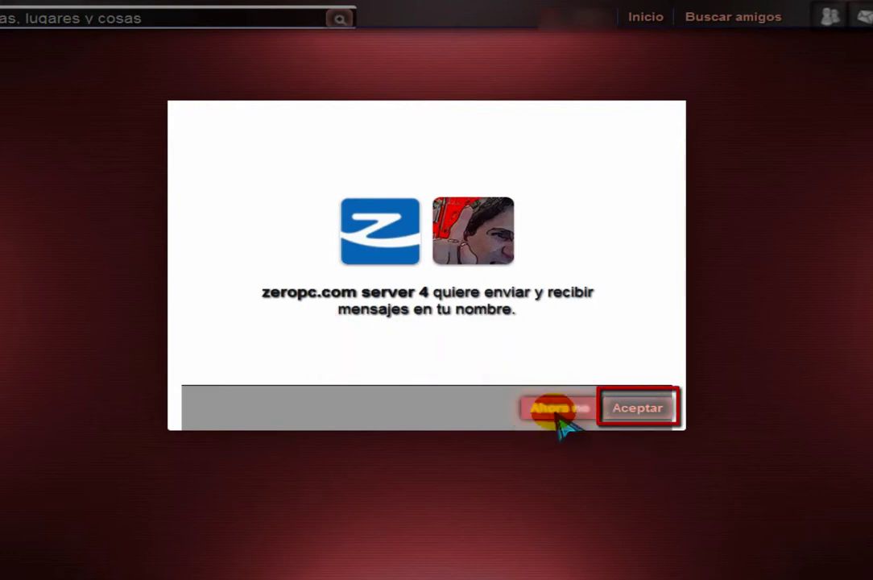
click(641, 409)
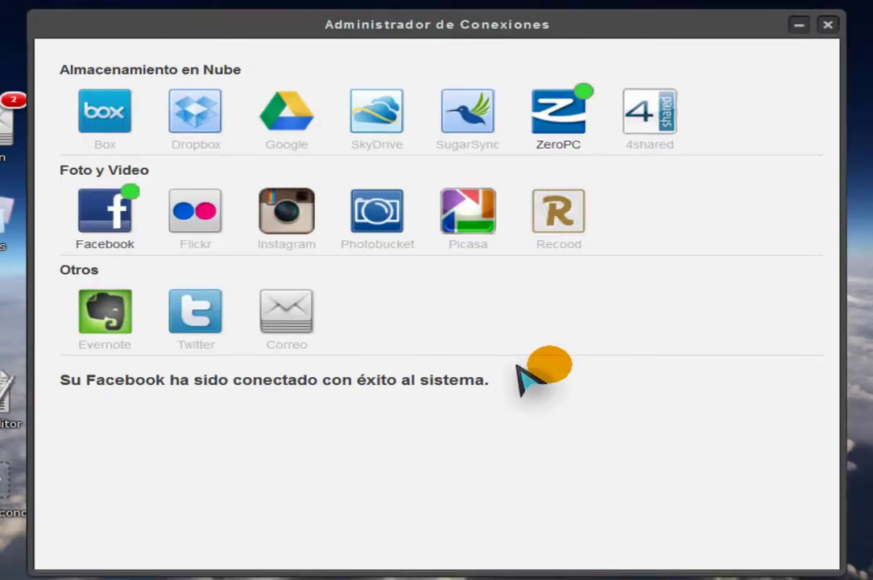
click(129, 238)
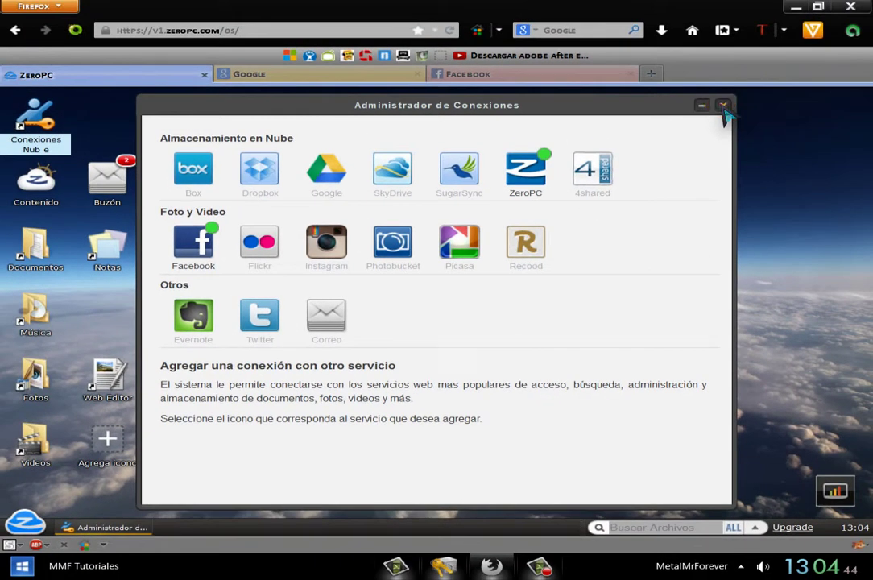
click(724, 105)
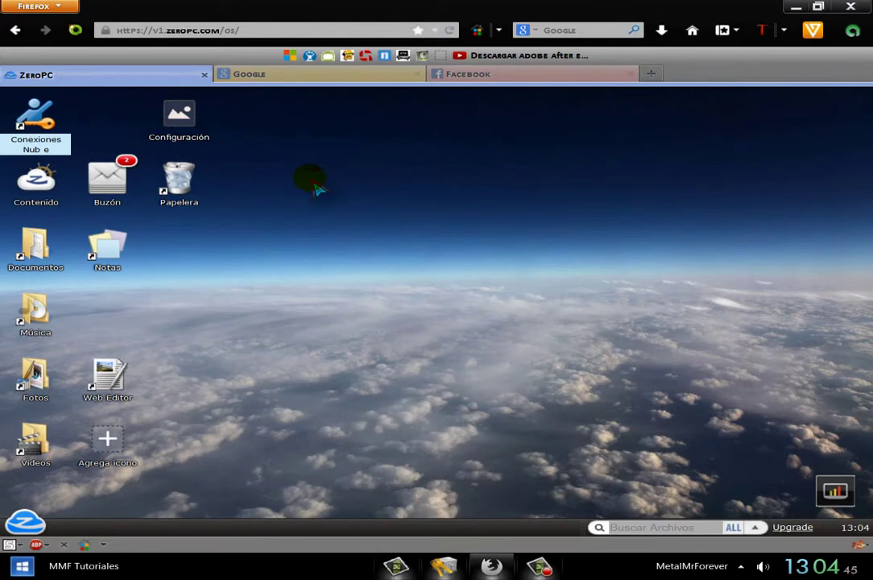
Open the Buzón mailbox and view the new messages of the connected Facebook account
double_click(110, 182)
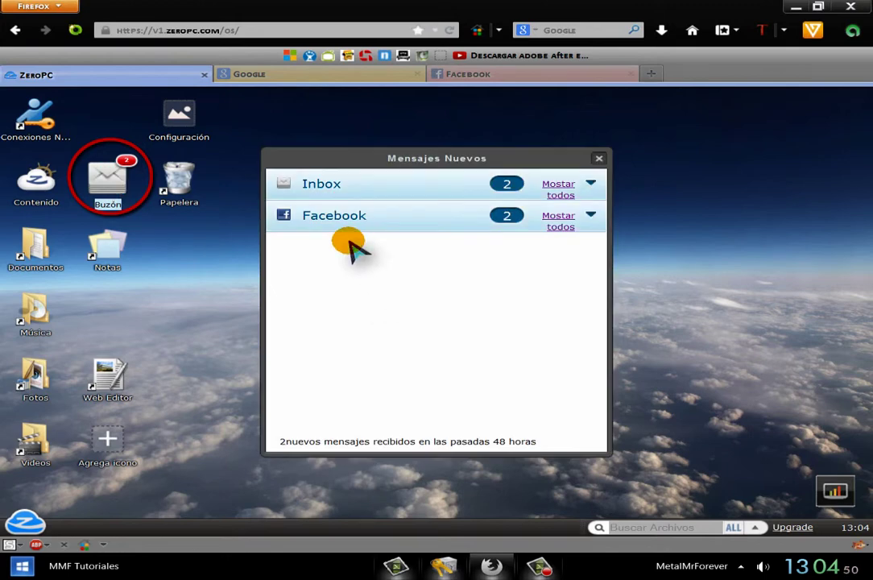
click(592, 218)
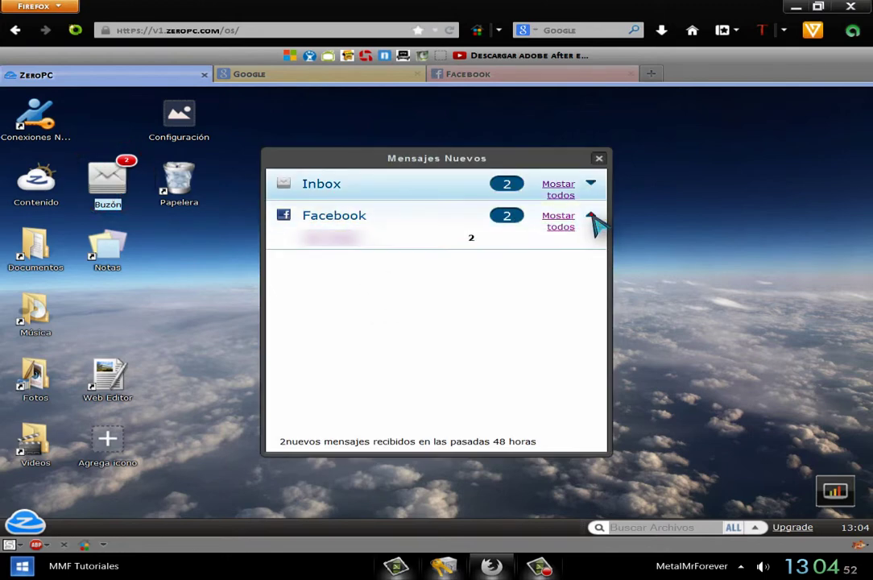
click(326, 236)
drag(115, 139, 491, 161)
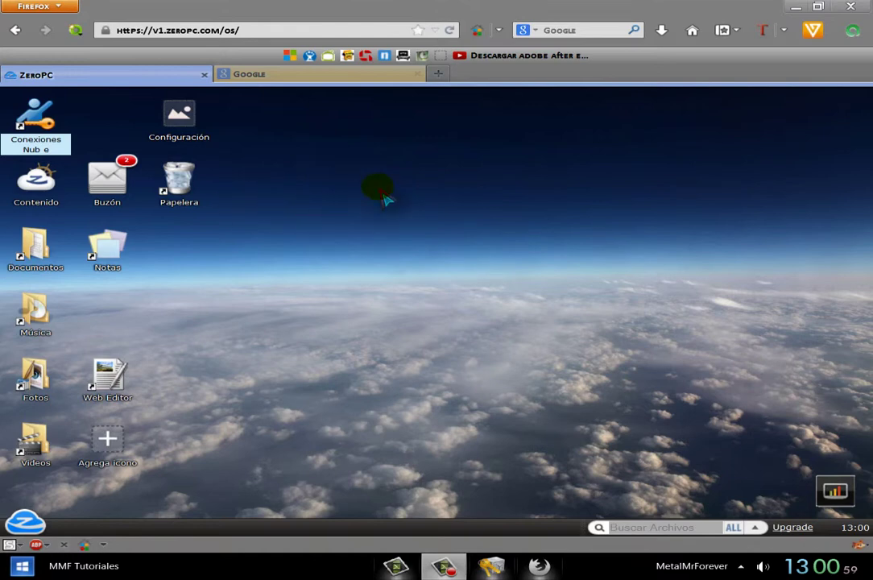
Open Facebook in the browser and go to the application settings of the account
mouse_move(366, 6)
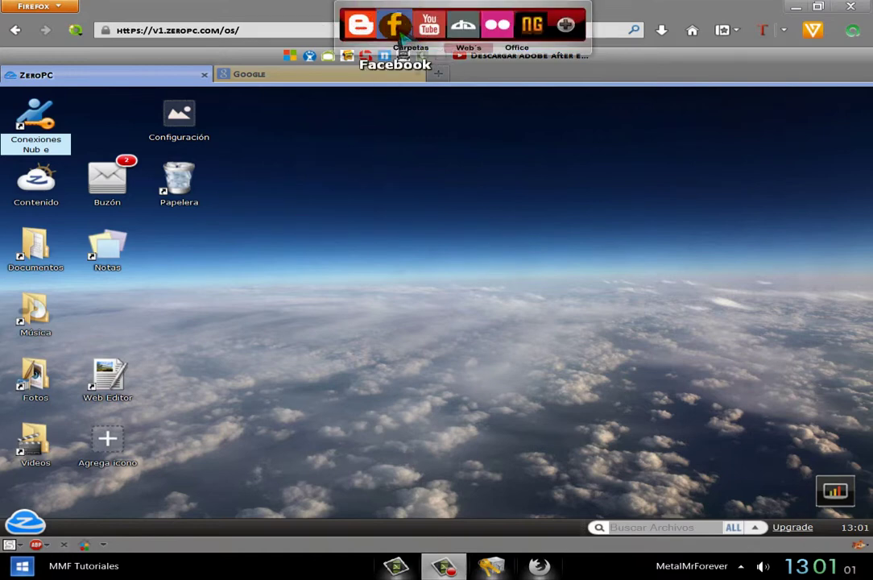
click(397, 31)
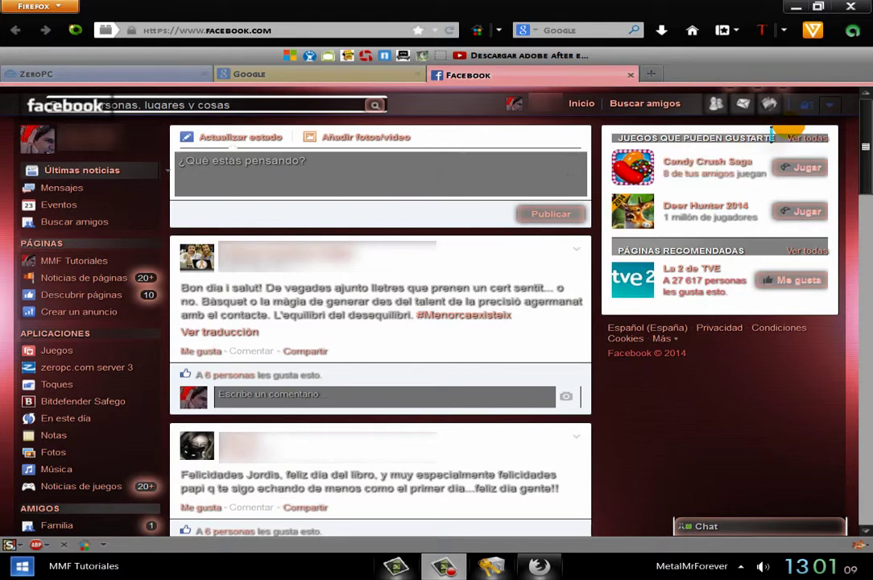
click(830, 113)
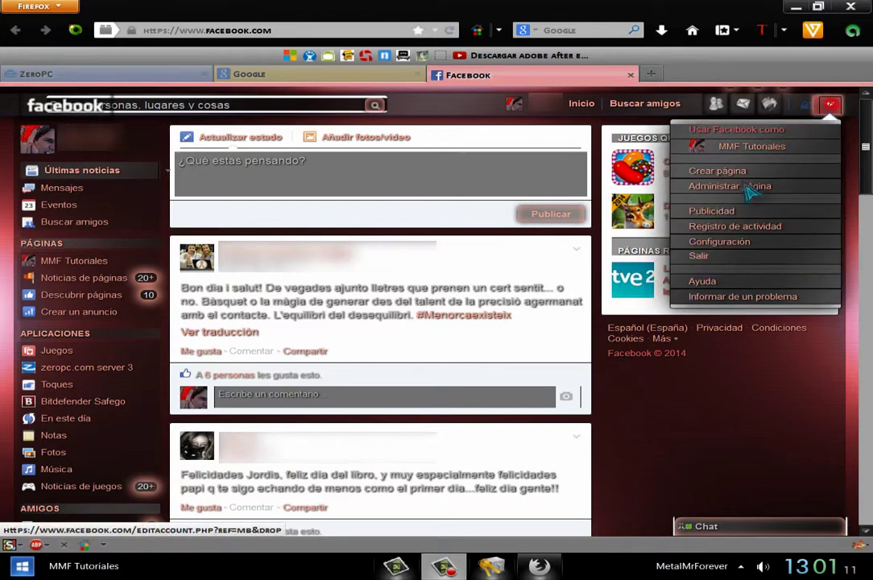
click(737, 241)
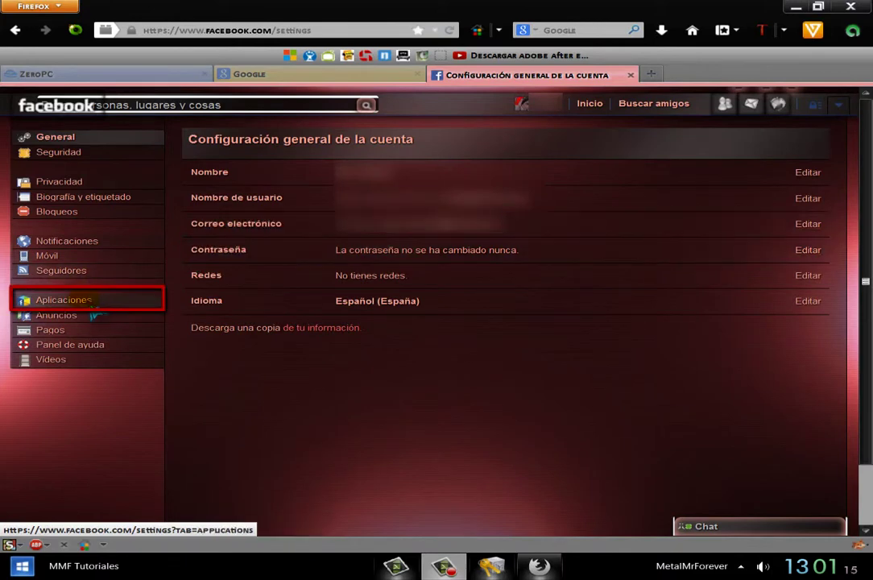
click(89, 306)
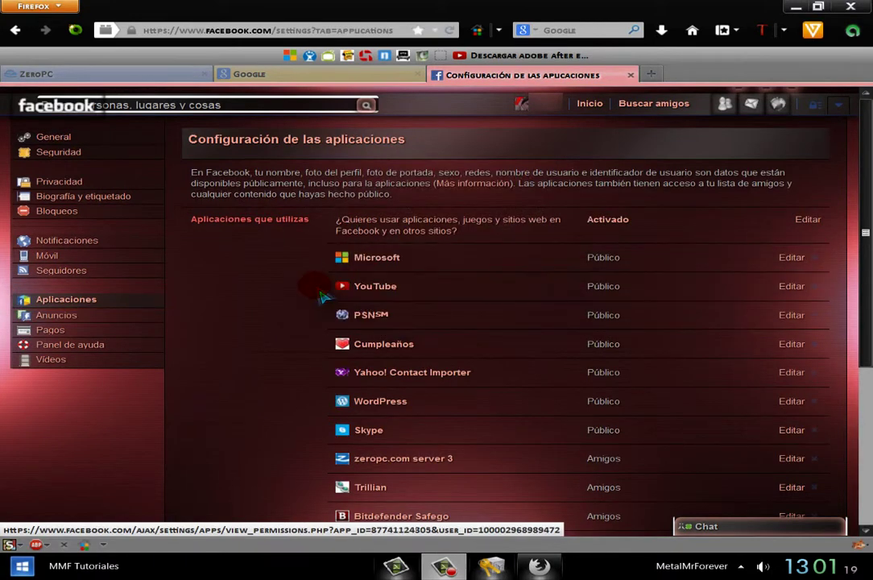
Remove the zeropc.com server 3 application from Facebook, including all of its activity
scroll(320, 298, down, 2)
click(406, 386)
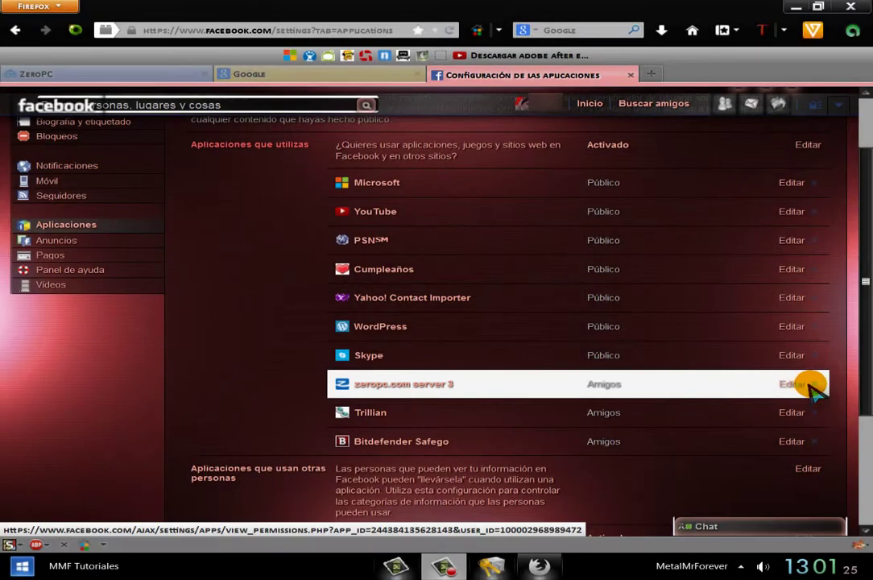
click(815, 385)
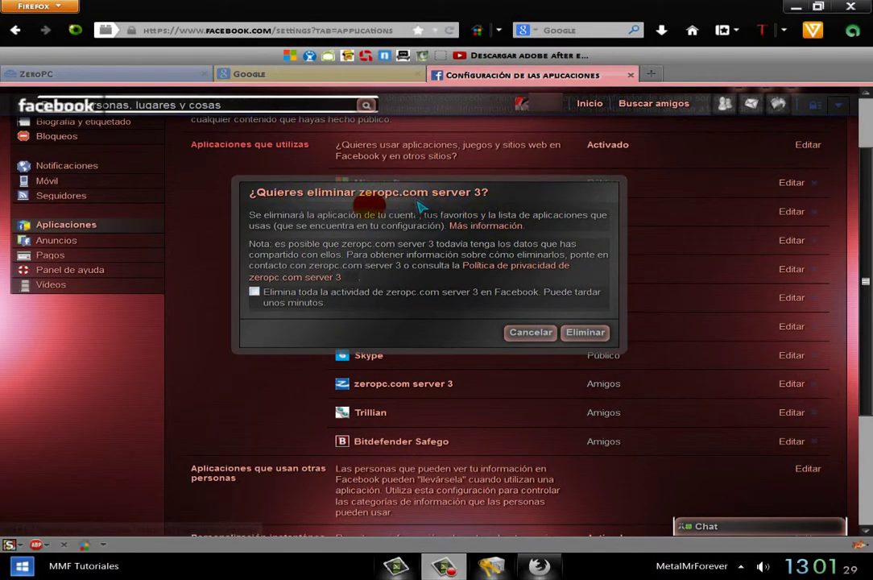
click(255, 292)
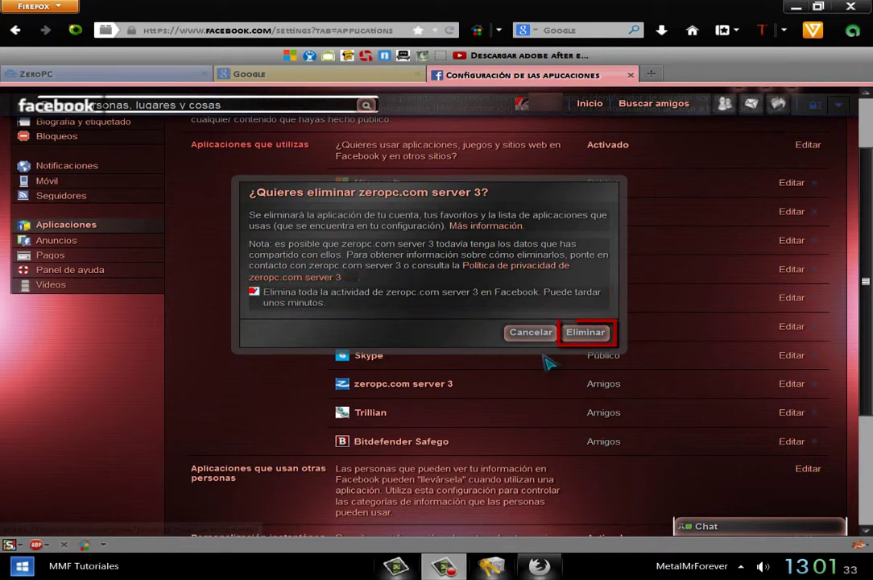
click(588, 333)
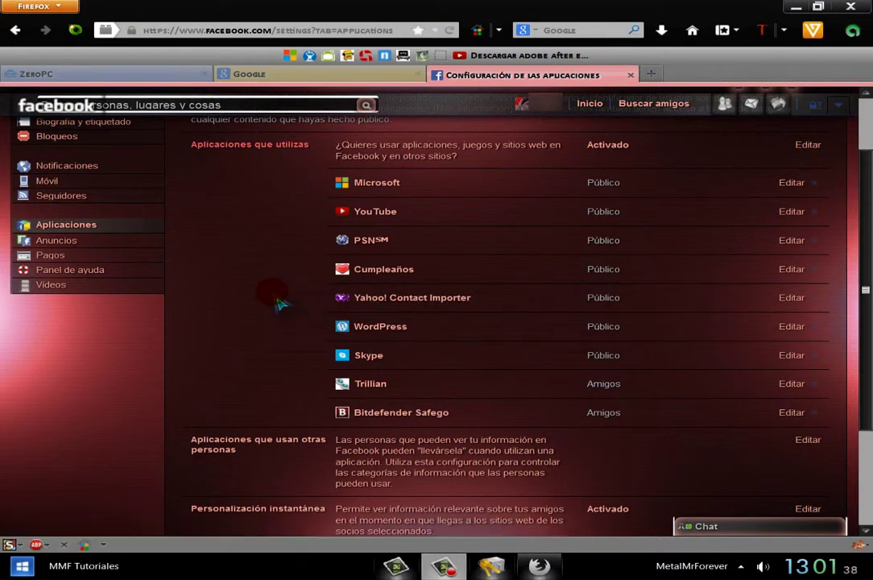
Return to the ZeroPC desktop, review the services offered in the connections manager and close it
click(110, 77)
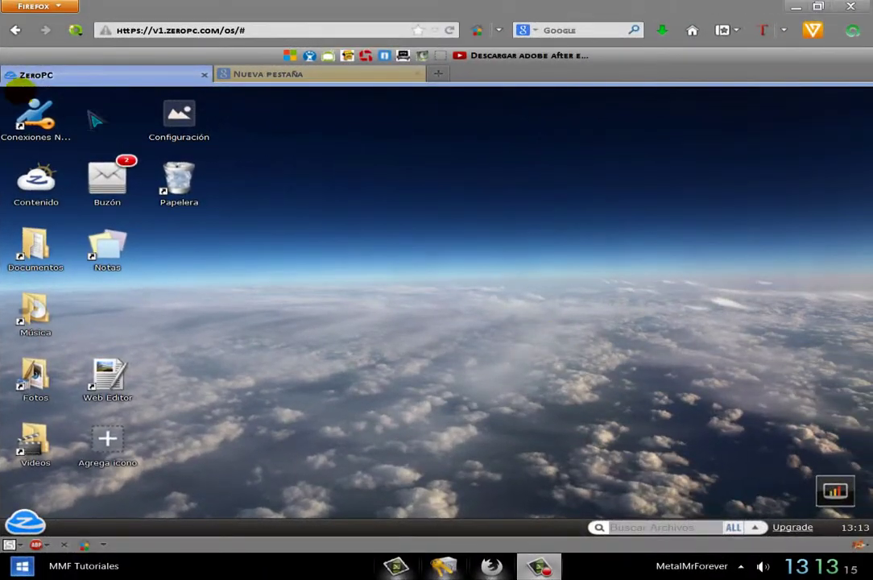
double_click(35, 115)
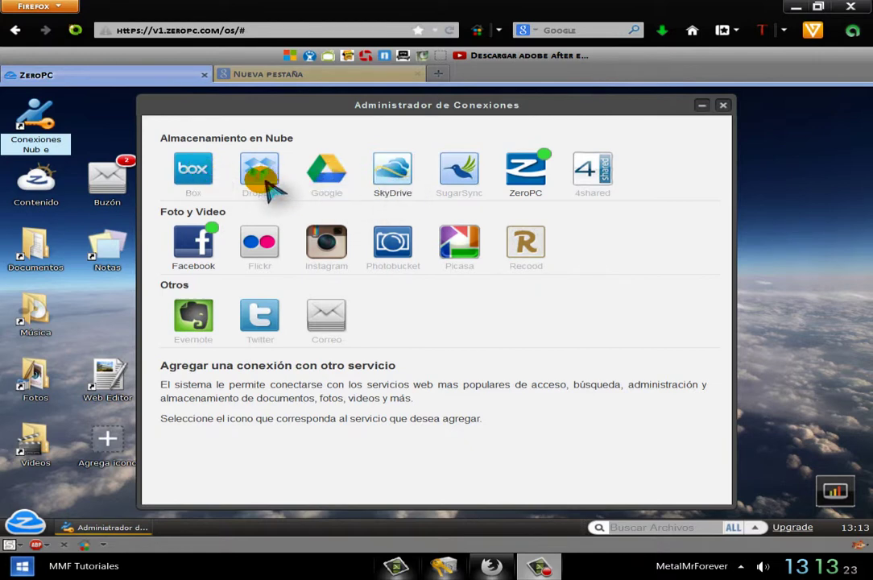
click(722, 106)
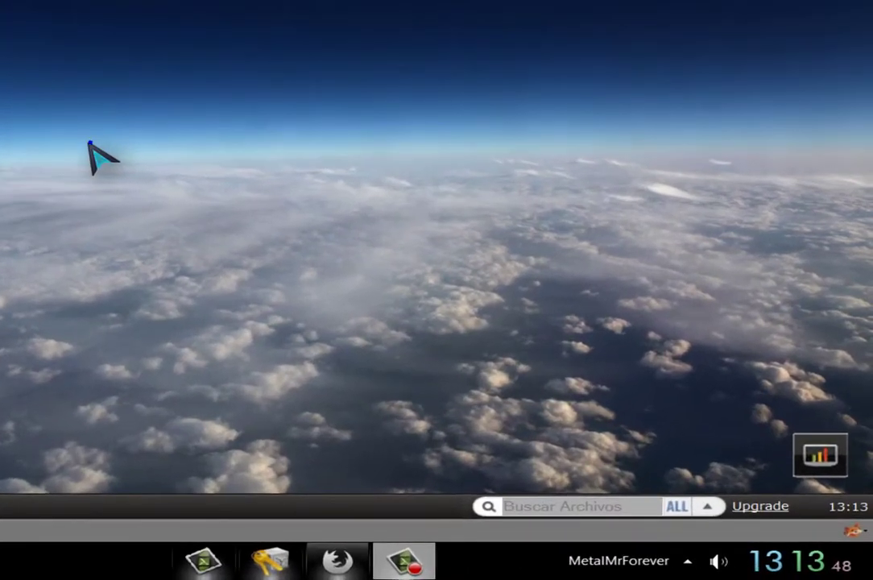
Create a Microsoft Word document on the ZeroPC desktop with the name Nuevo Documento Microsoft Word
right_click(270, 243)
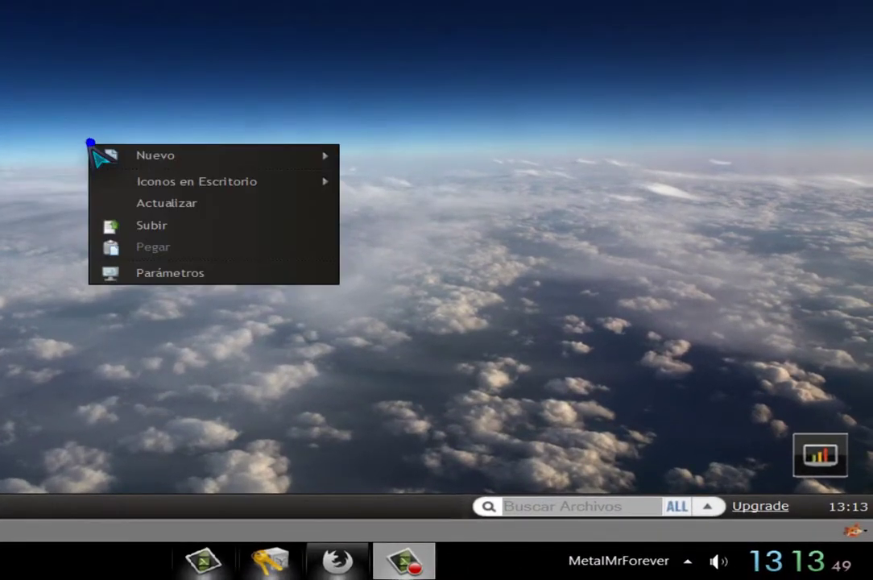
mouse_move(157, 156)
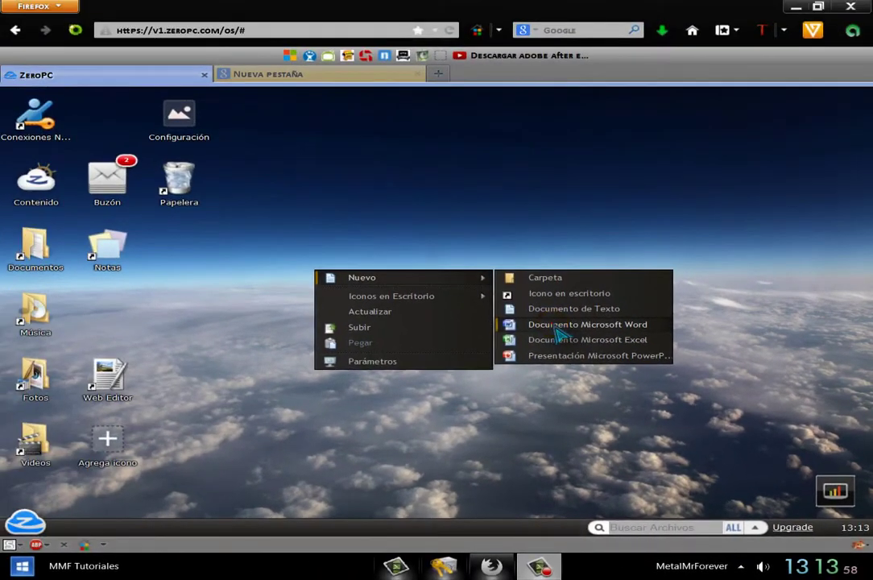
click(555, 326)
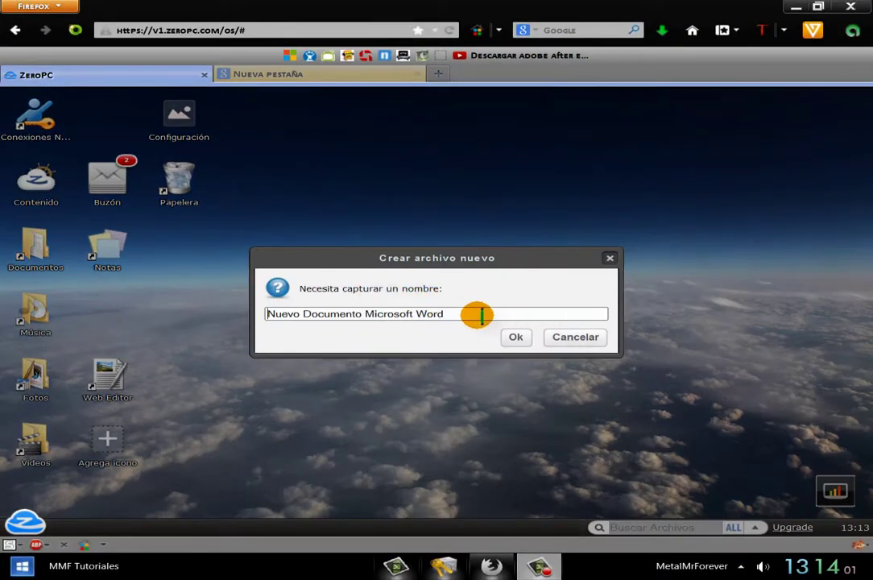
click(517, 338)
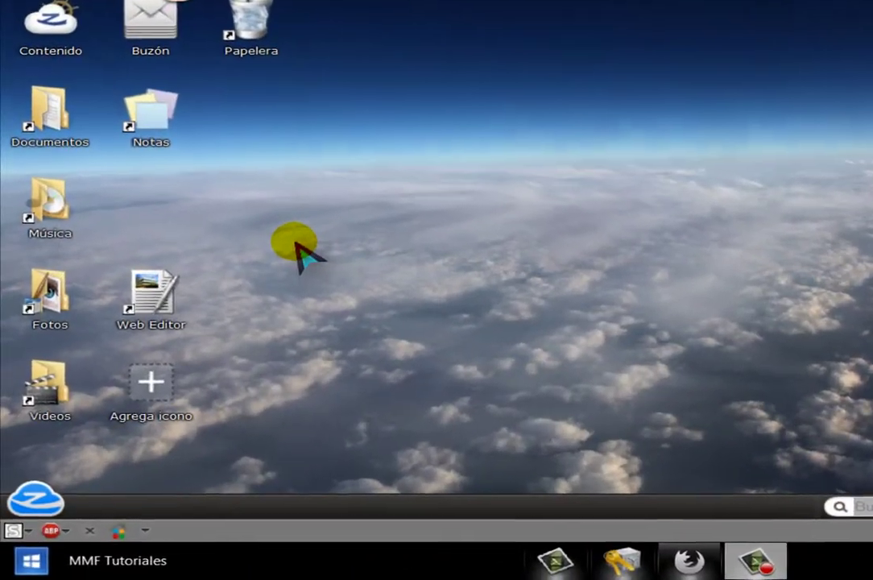
Refresh the ZeroPC desktop and move the new Word document's icon to an empty area away from the other icons
right_click(211, 339)
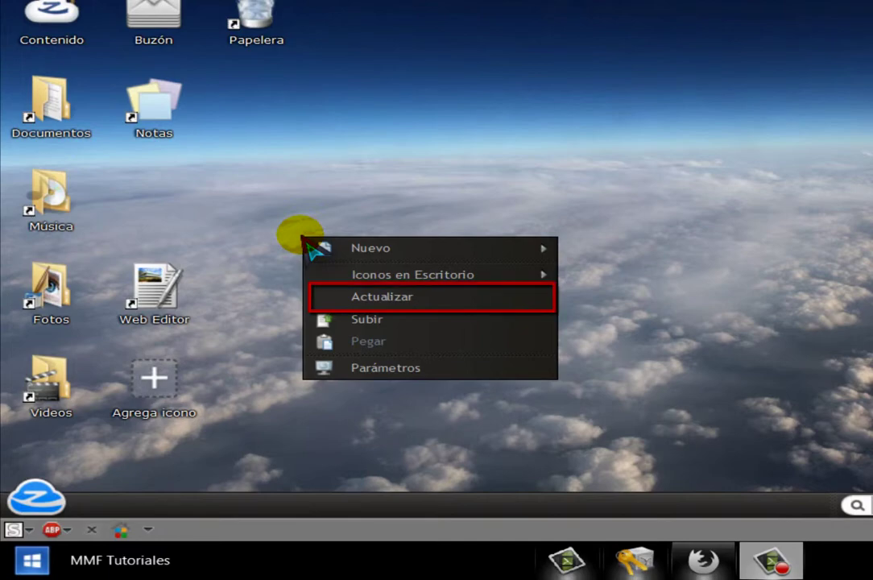
click(385, 298)
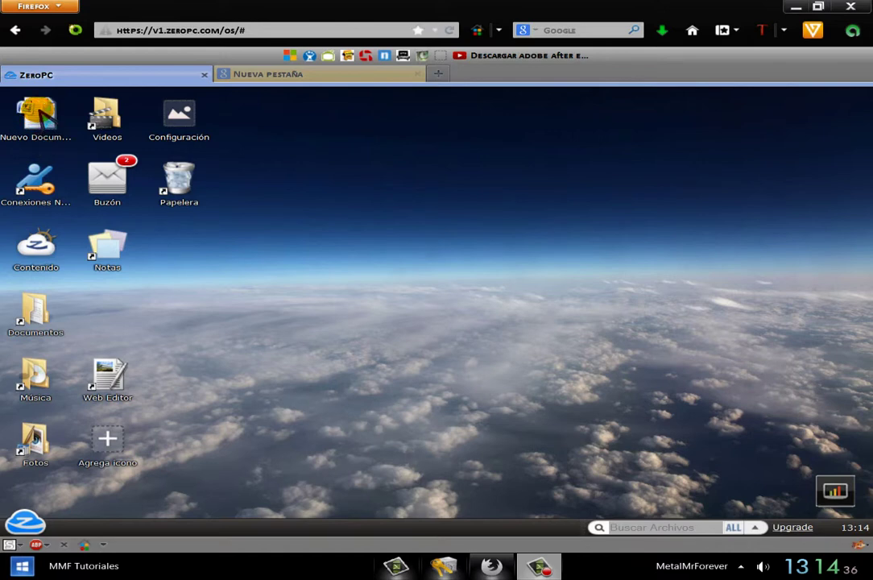
drag(42, 117, 338, 291)
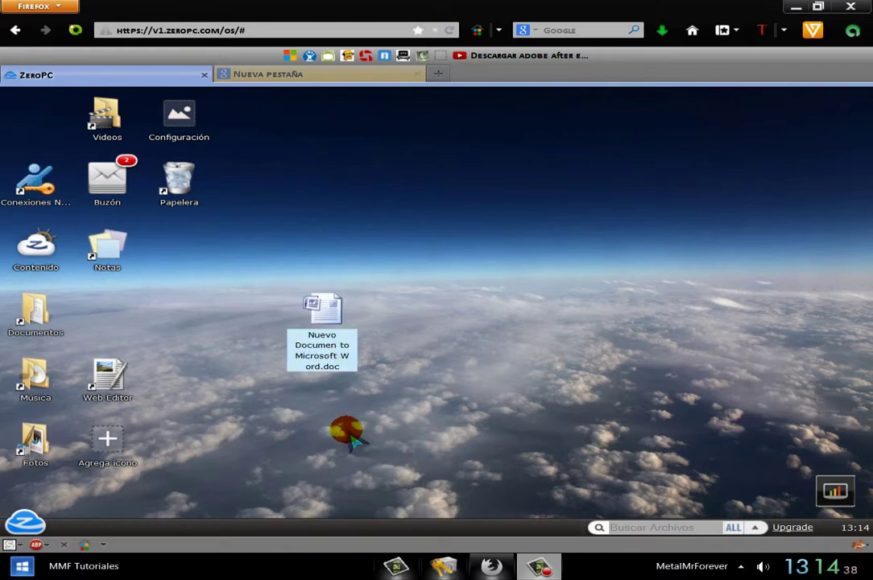
click(350, 434)
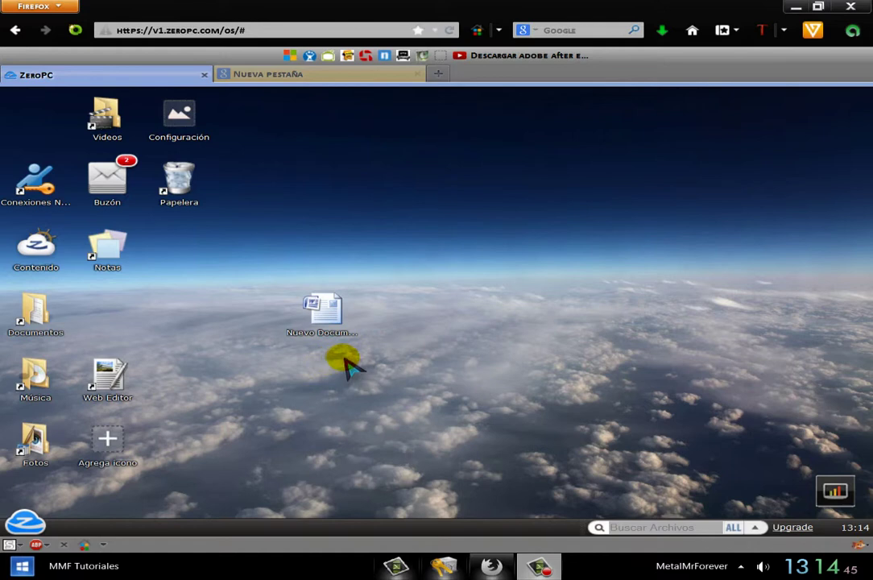
Open the new Word document with Visor de Documentos Google and switch it to online editing in a separate page
double_click(329, 315)
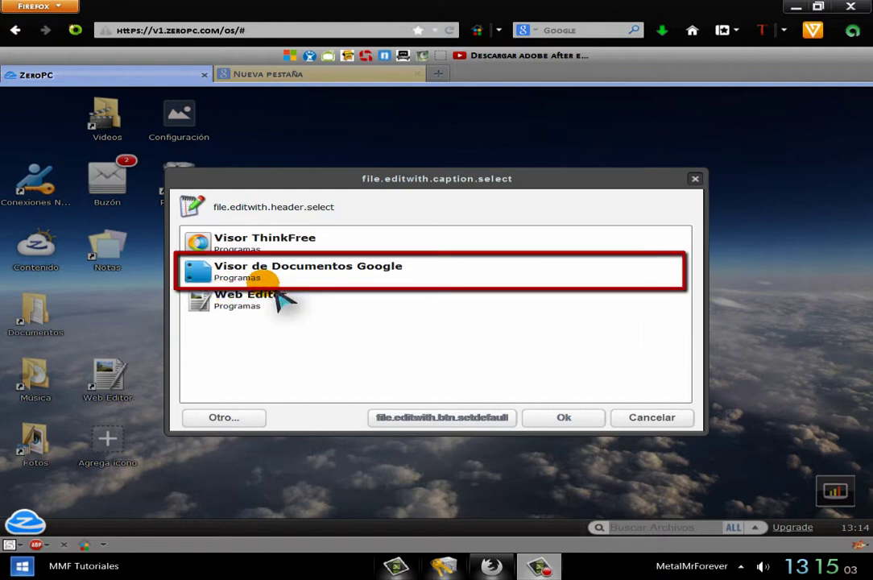
click(233, 275)
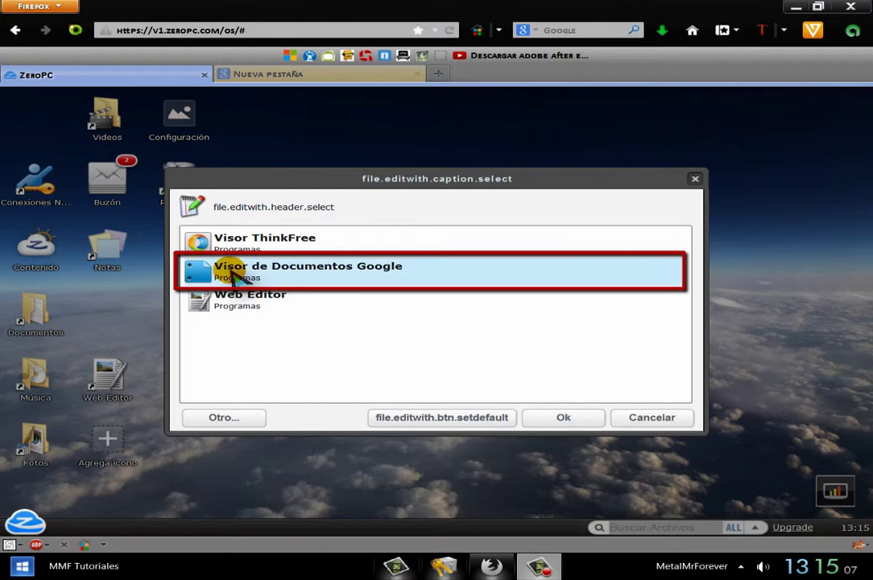
click(567, 420)
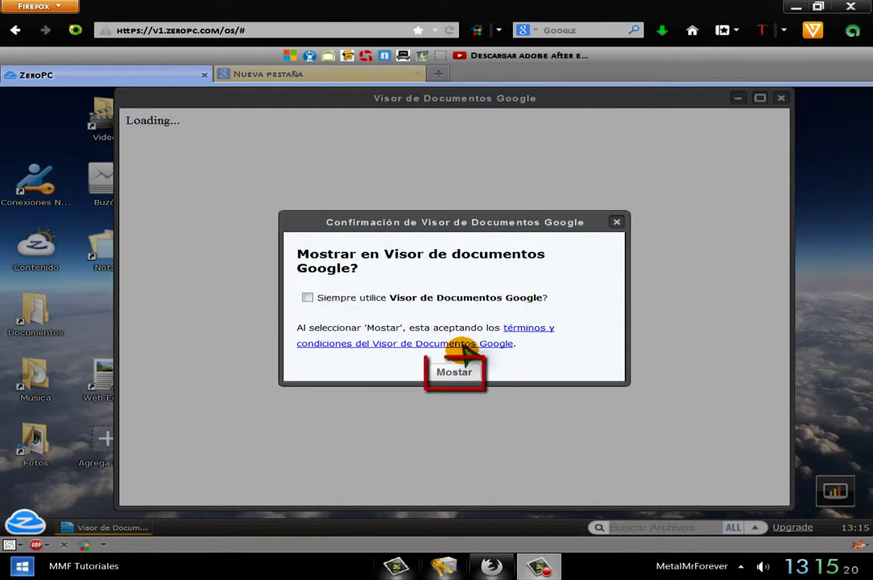
click(467, 375)
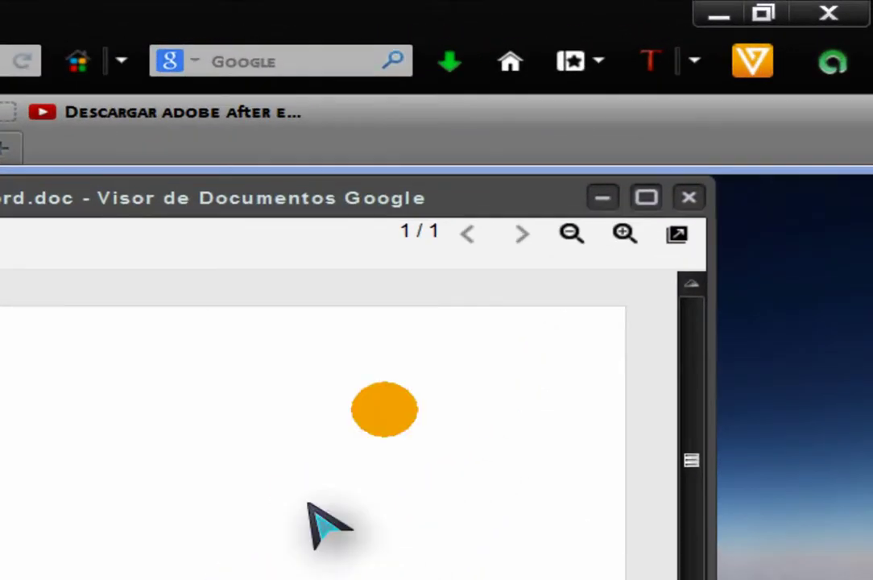
click(676, 235)
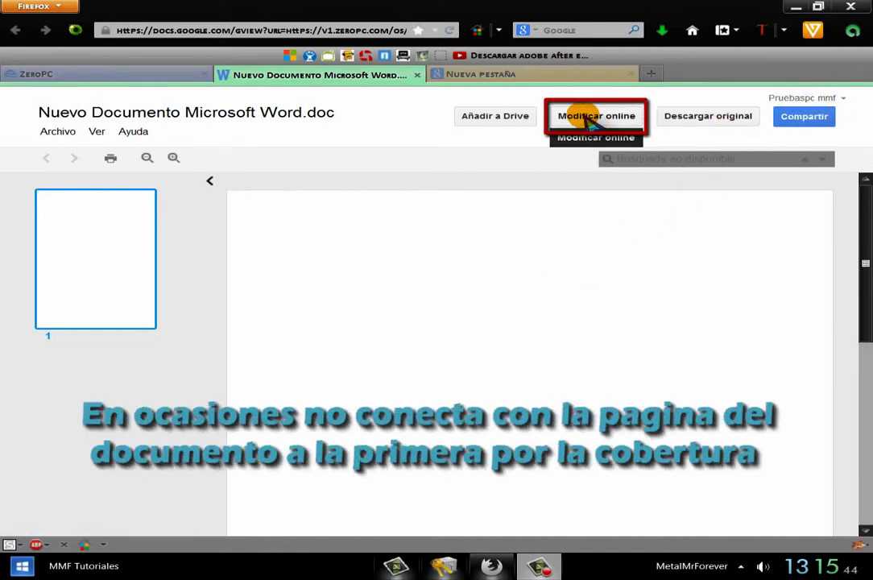
click(587, 121)
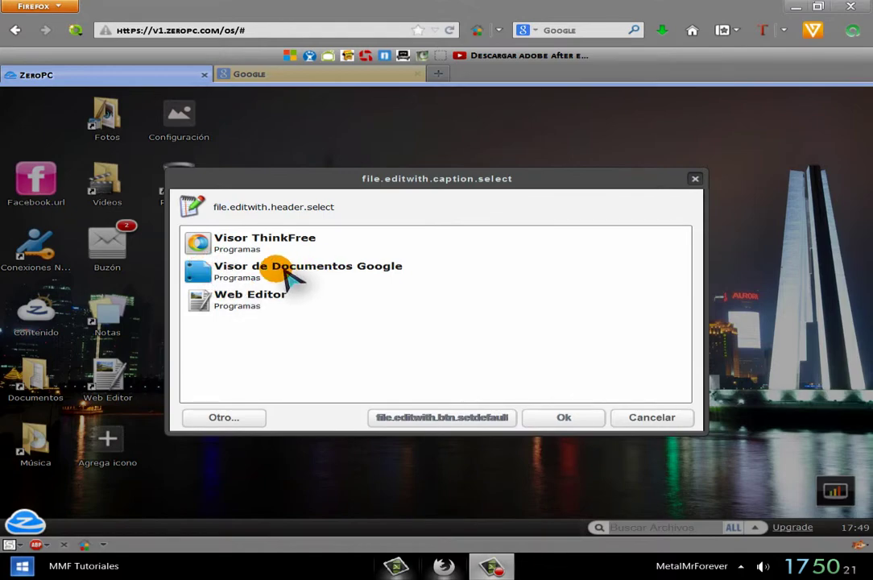
Examine the other applications offered for opening the document, including Dashboard Nube, and close the application list
click(222, 417)
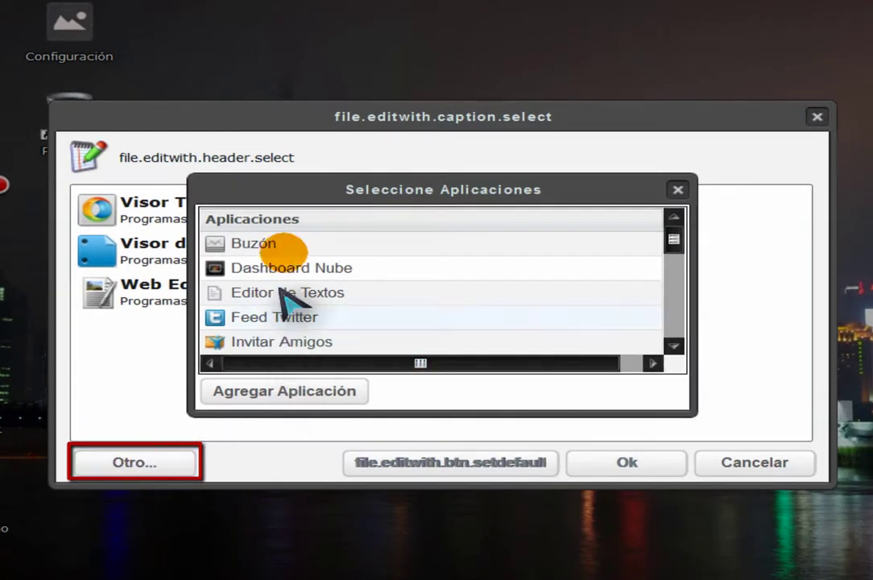
click(290, 274)
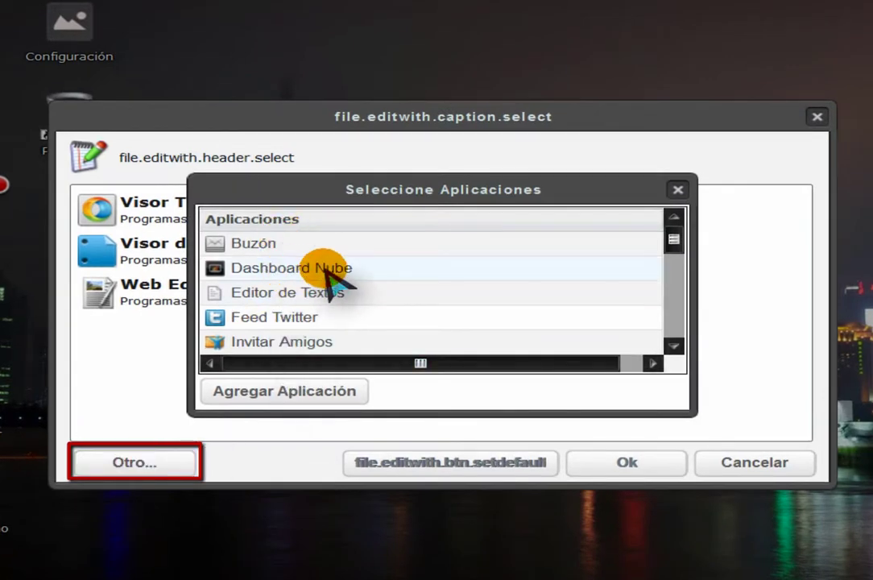
click(320, 266)
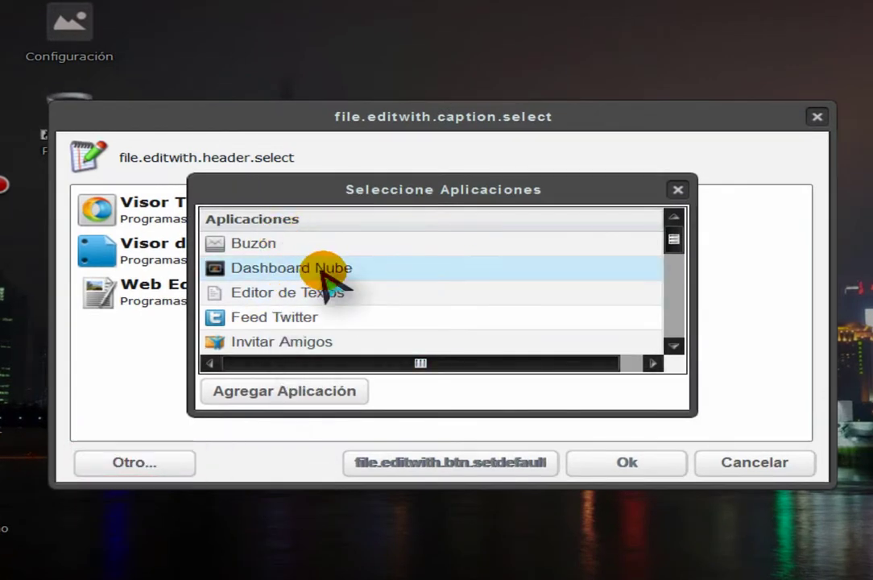
click(315, 400)
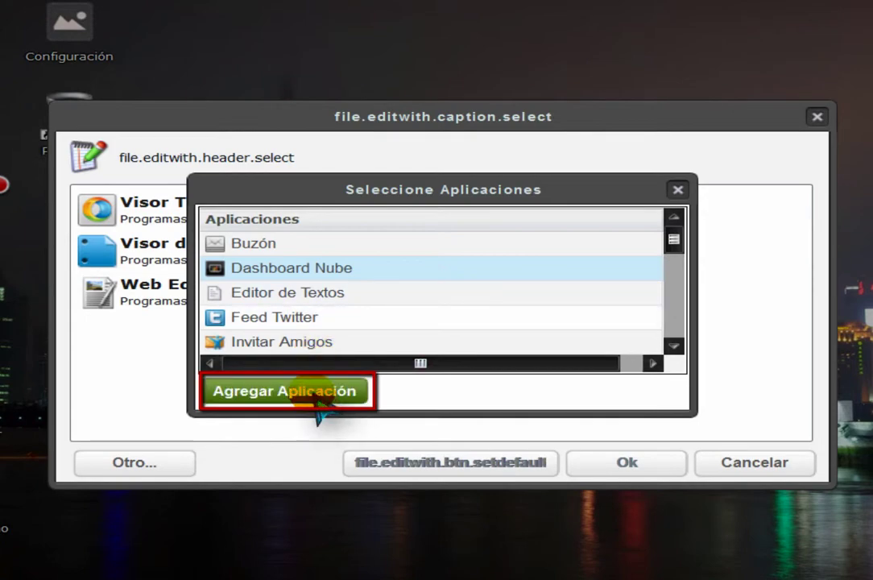
click(677, 190)
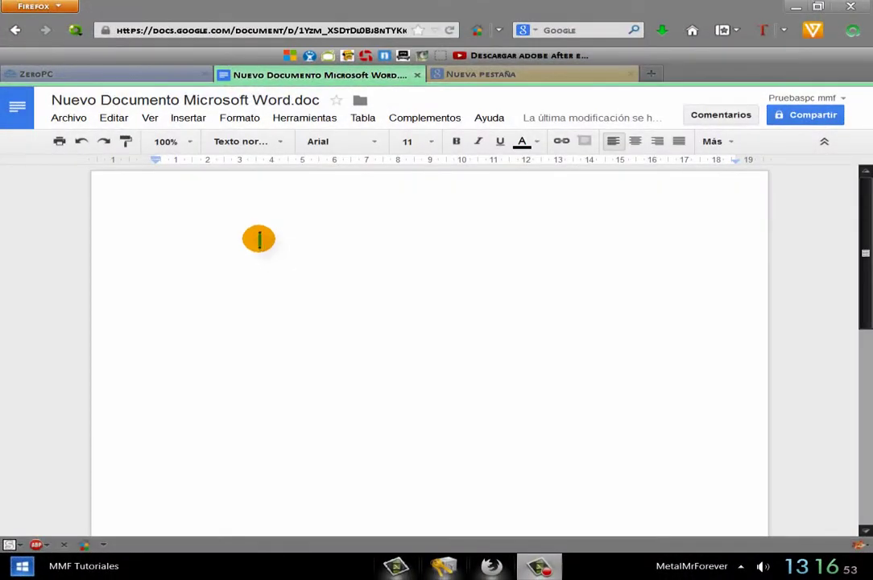
Write reinbfhdksdfknkgk in the online document and download it as a Microsoft Word (.docx) file, saving it to the computer
click(260, 238)
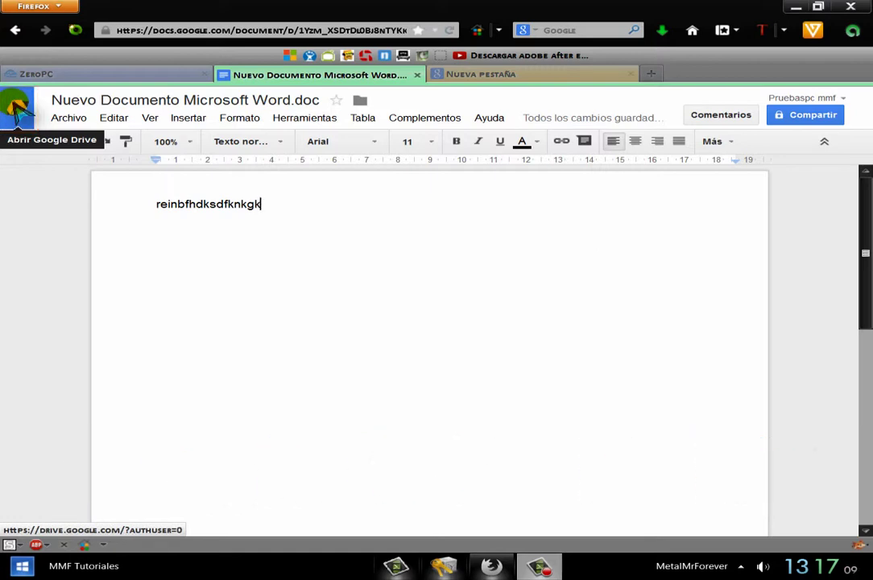
click(80, 121)
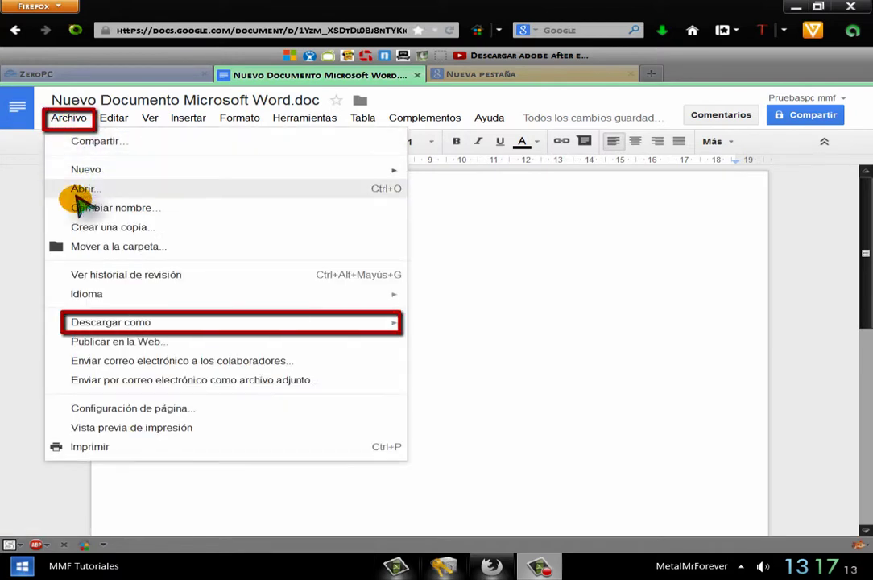
mouse_move(87, 325)
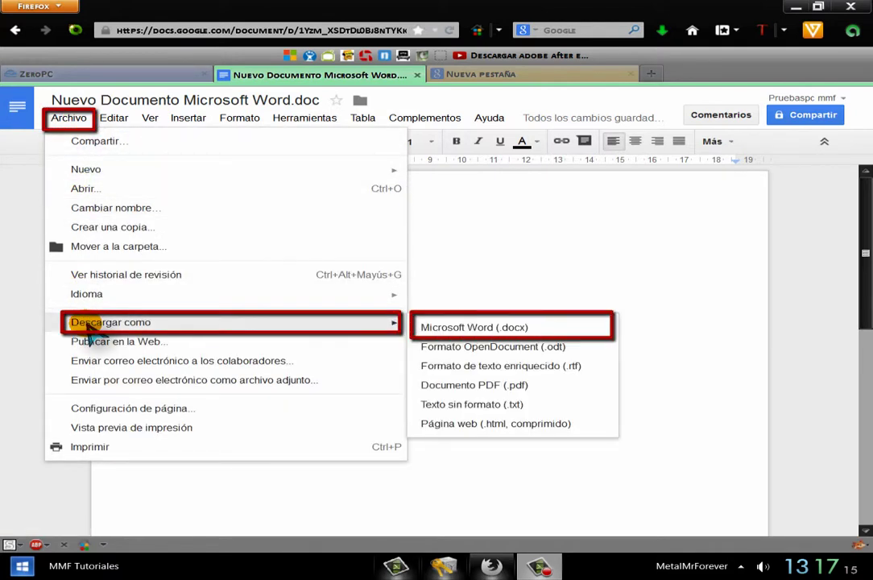
click(474, 330)
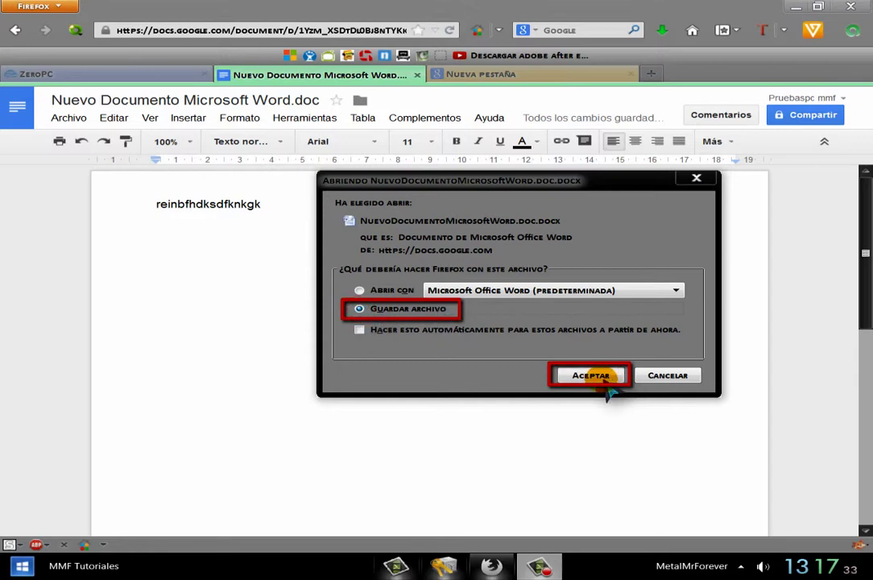
click(597, 378)
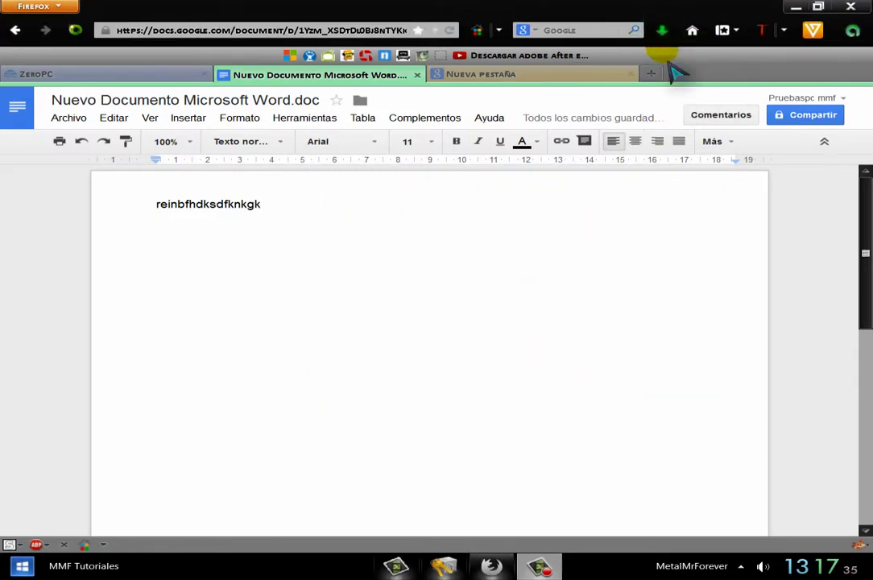
click(614, 177)
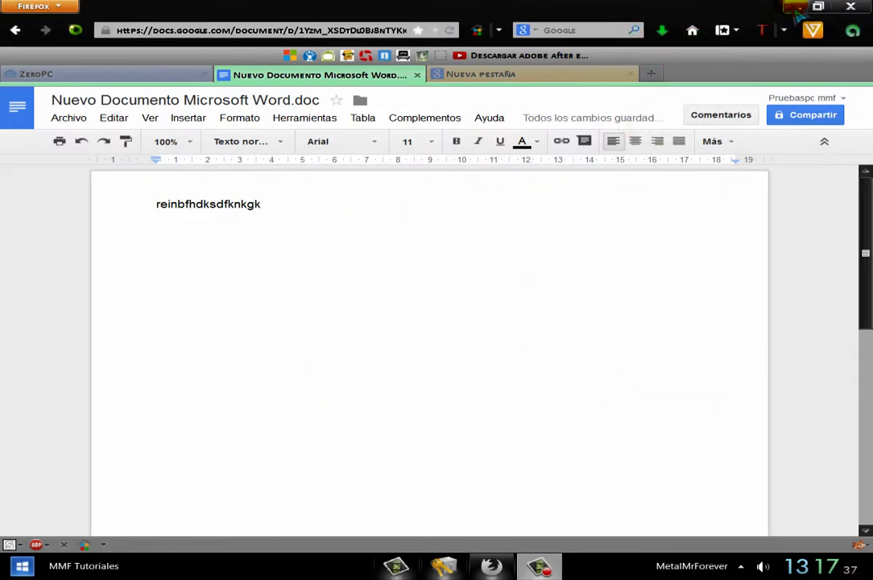
Minimize the browser and open the downloaded NuevoDocumentoMicrosoftWord.doc file from the computer's Descargas folder
click(794, 8)
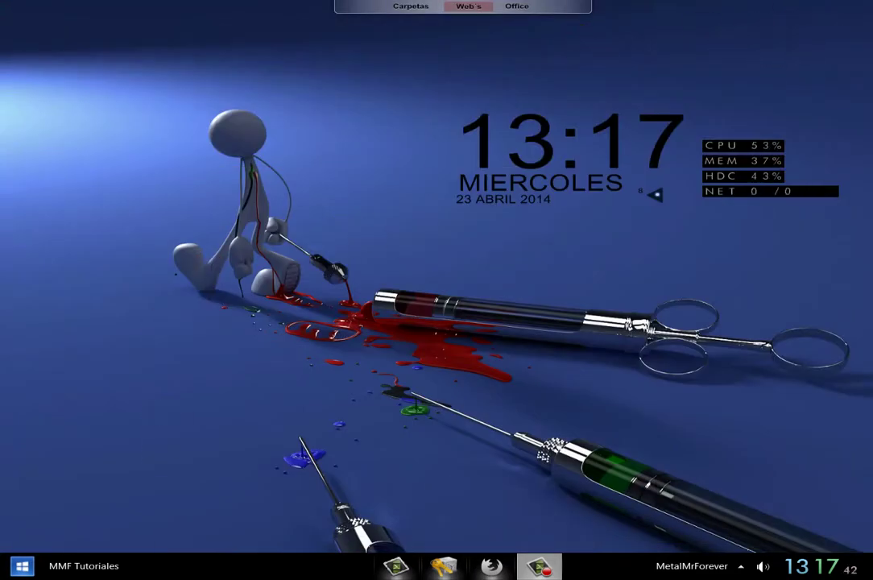
mouse_move(204, 524)
click(160, 527)
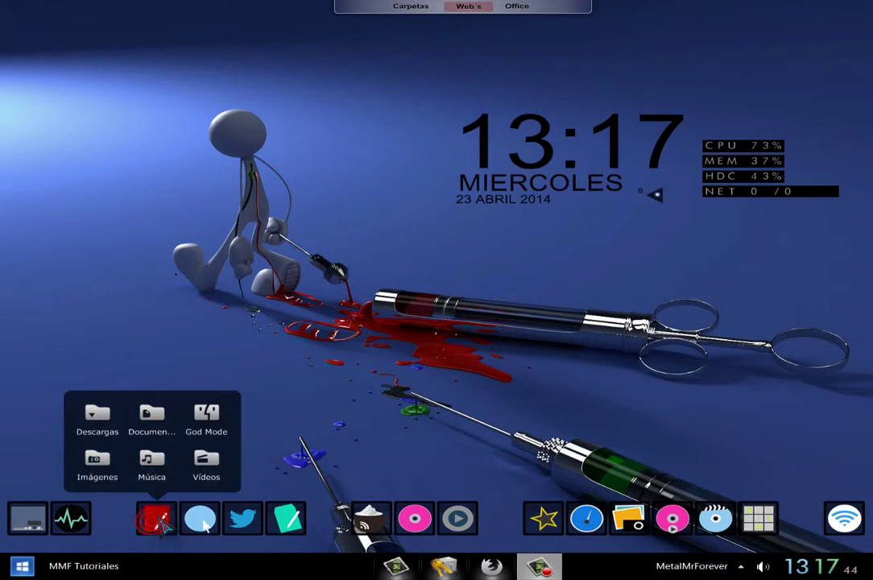
click(99, 420)
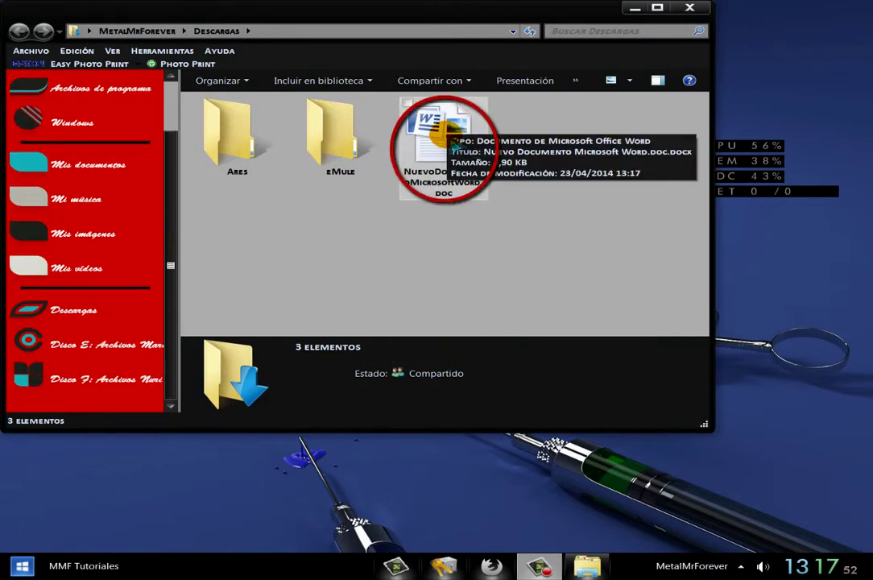
click(452, 142)
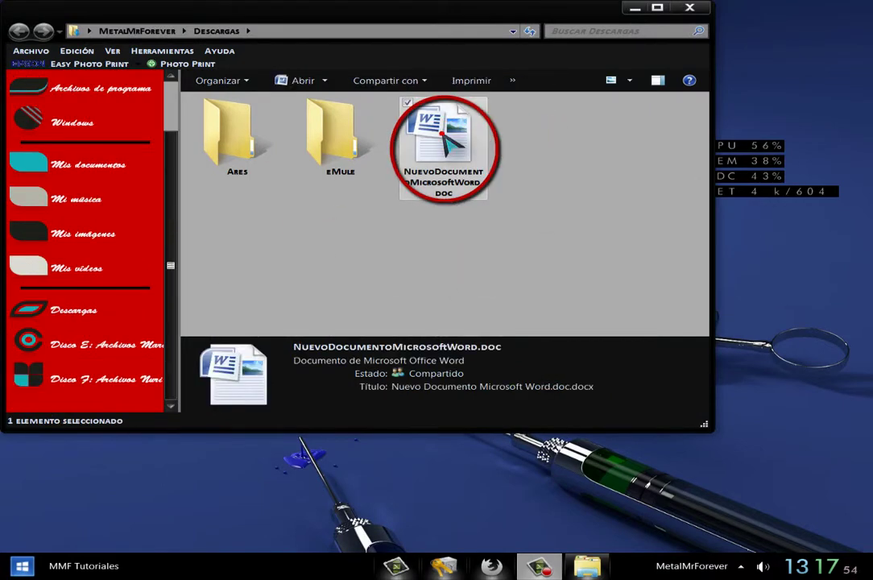
double_click(441, 133)
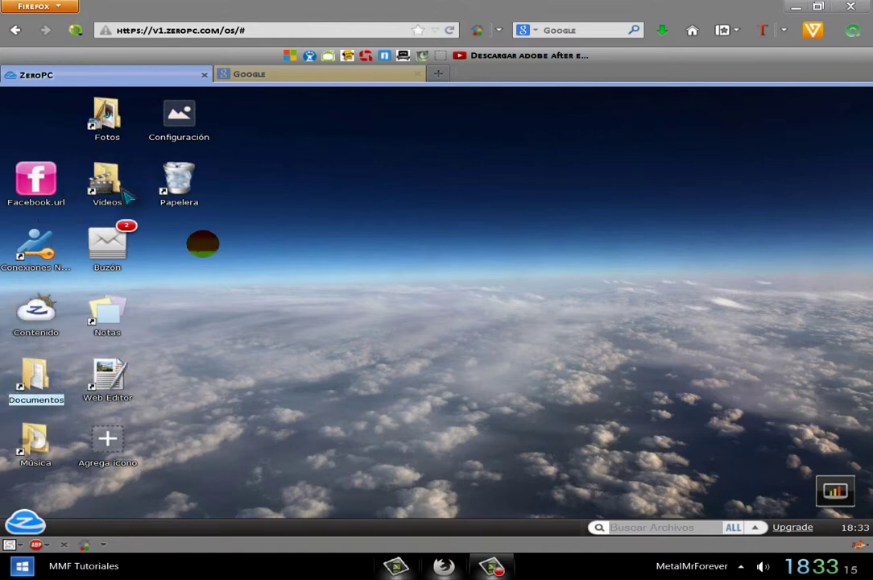
Return to the ZeroPC desktop, open Web Editor and write jjdjdhfjjsdjd in the blank page
double_click(112, 378)
click(296, 368)
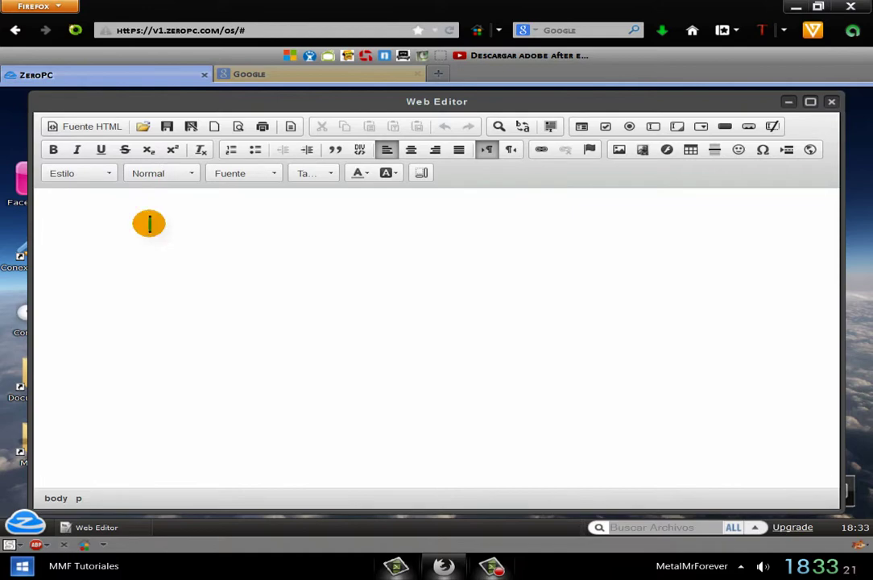
text(jjdjdhfjjsdjd)
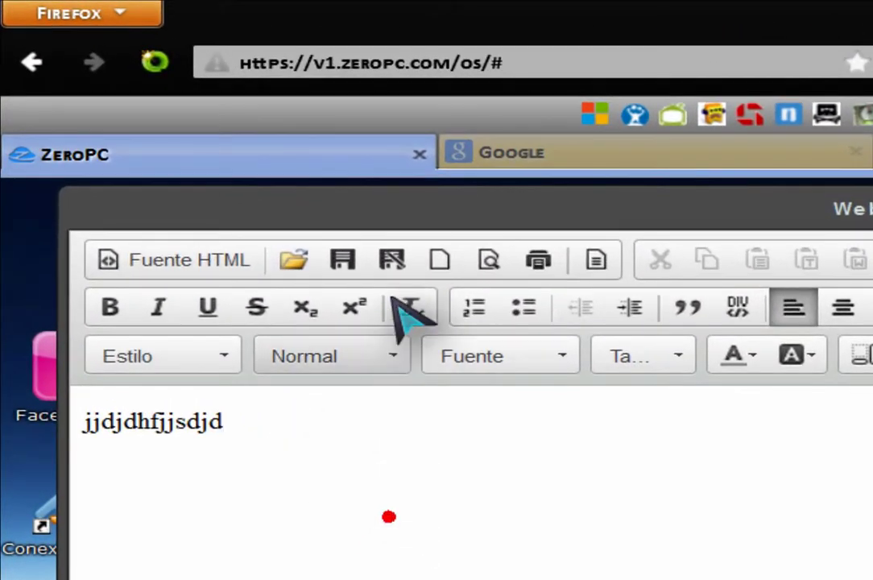
Save the page in the Documents folder as Prueba in the Web Archive (*.mht) format and close Web Editor
click(343, 259)
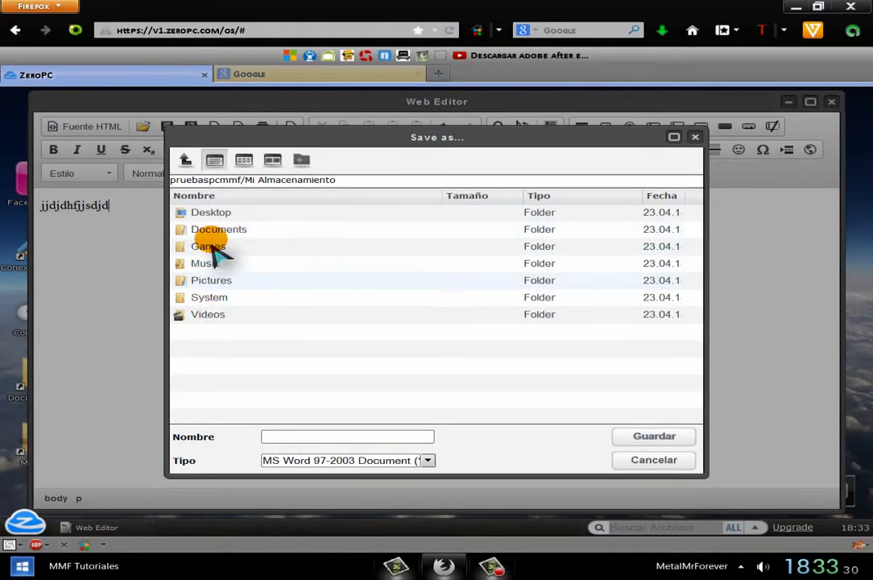
double_click(227, 231)
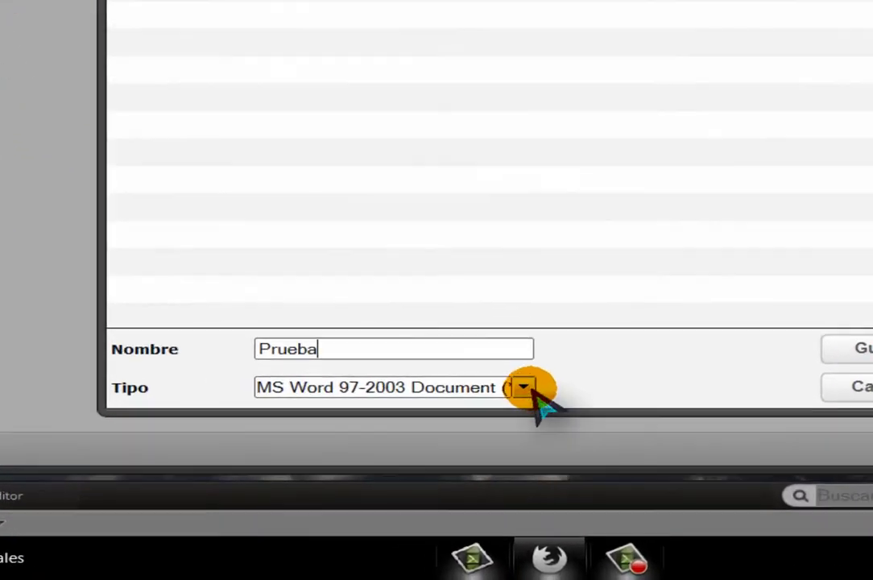
click(428, 460)
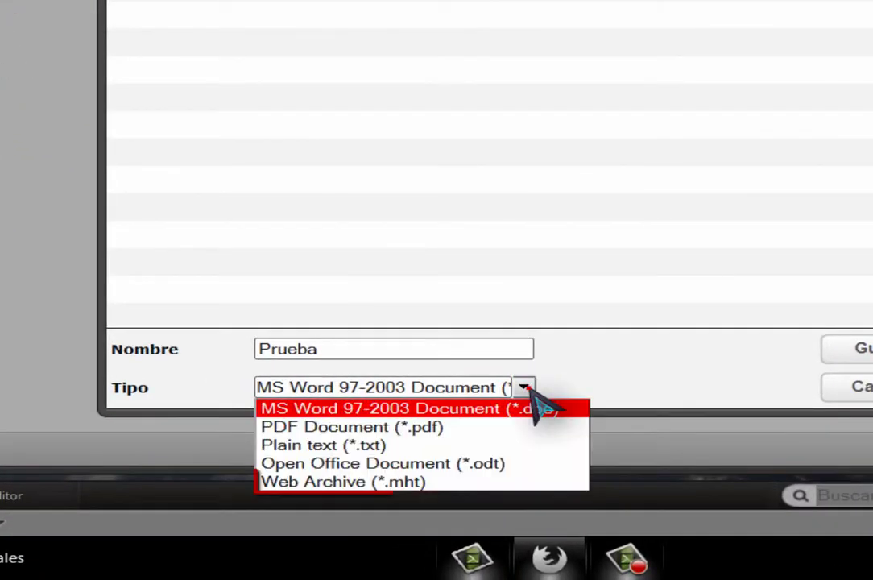
click(354, 483)
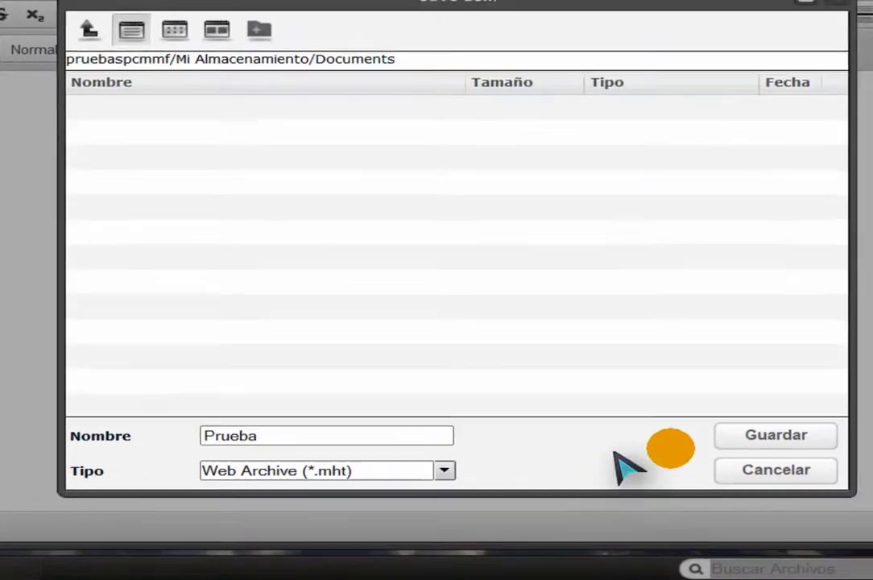
click(852, 354)
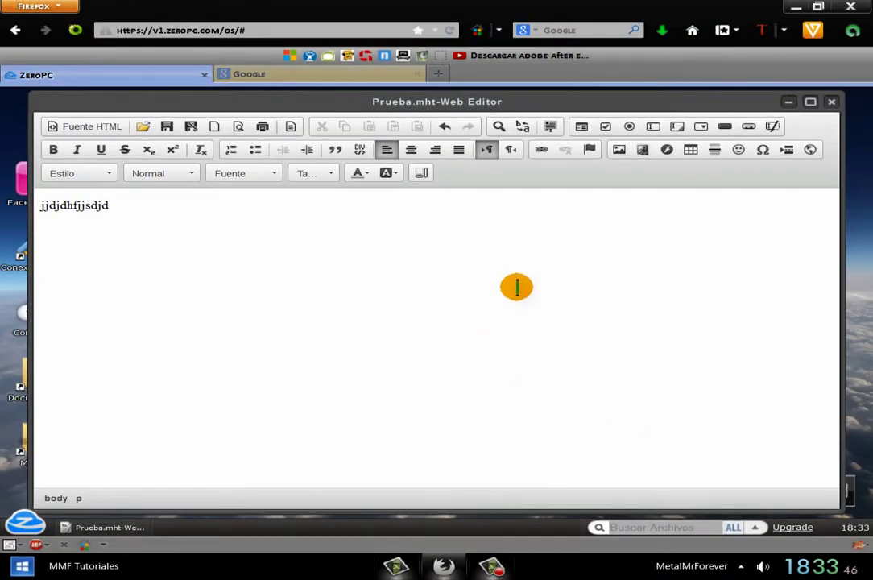
click(831, 102)
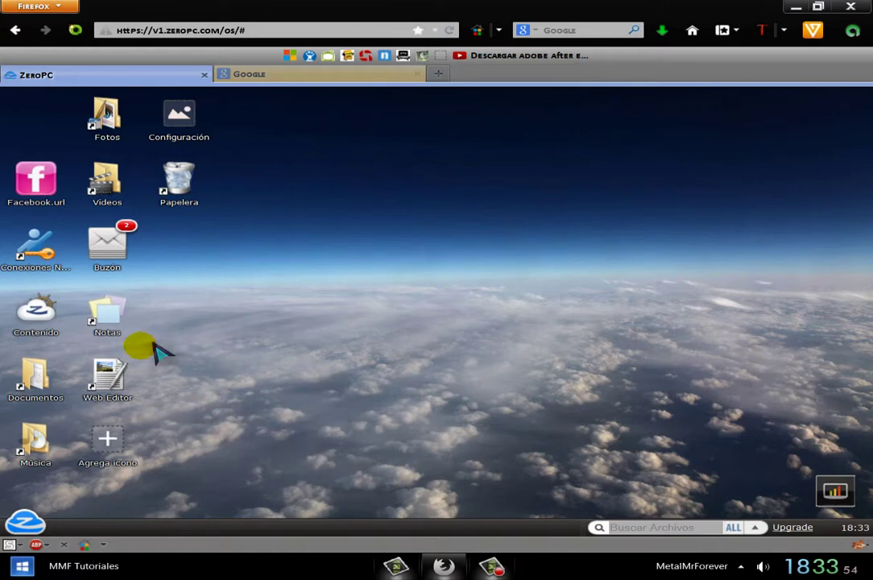
Open the Documentos folder on the ZeroPC desktop and open the Prueba.mht file stored there
double_click(36, 383)
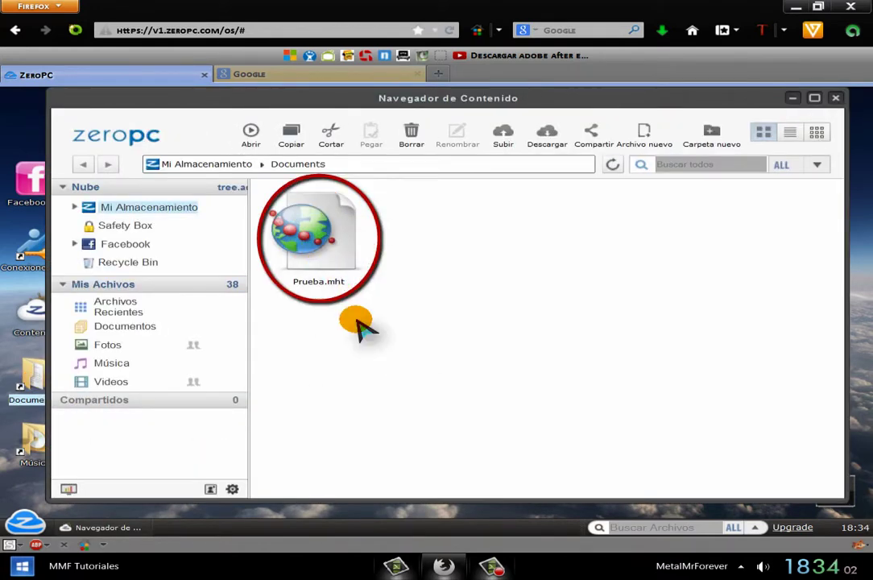
click(356, 335)
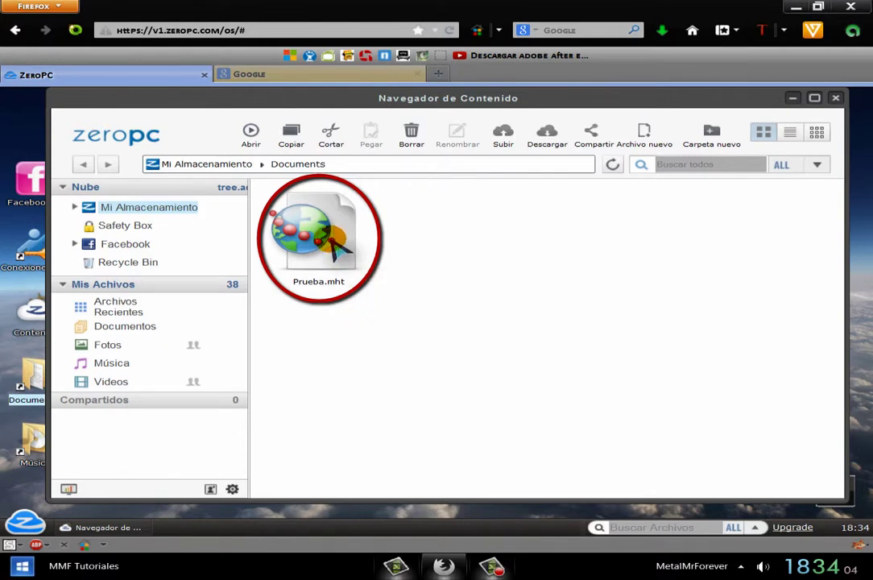
click(332, 240)
right_click(330, 238)
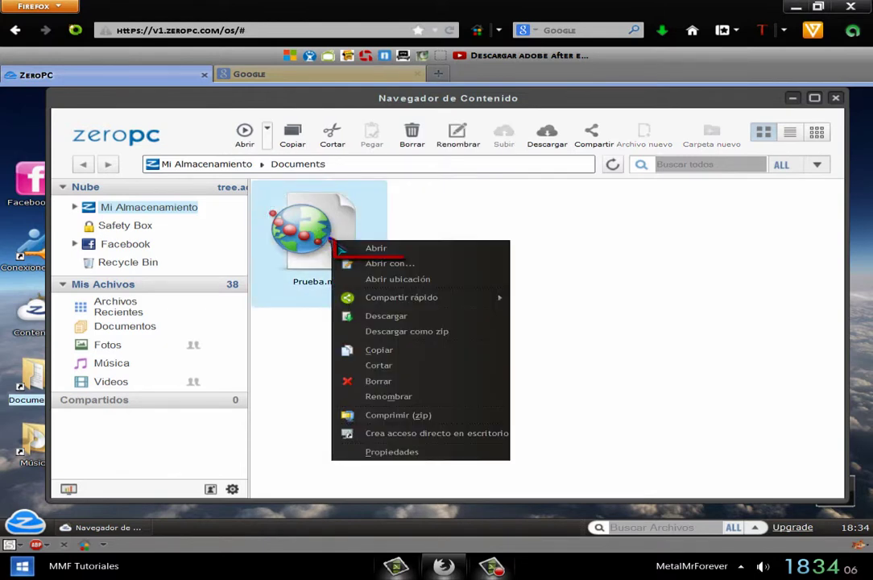
click(376, 249)
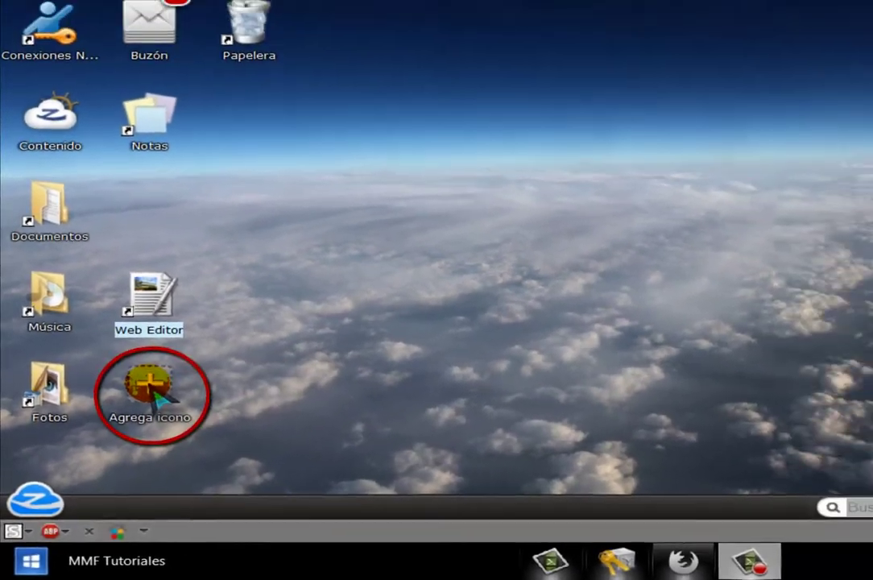
click(149, 388)
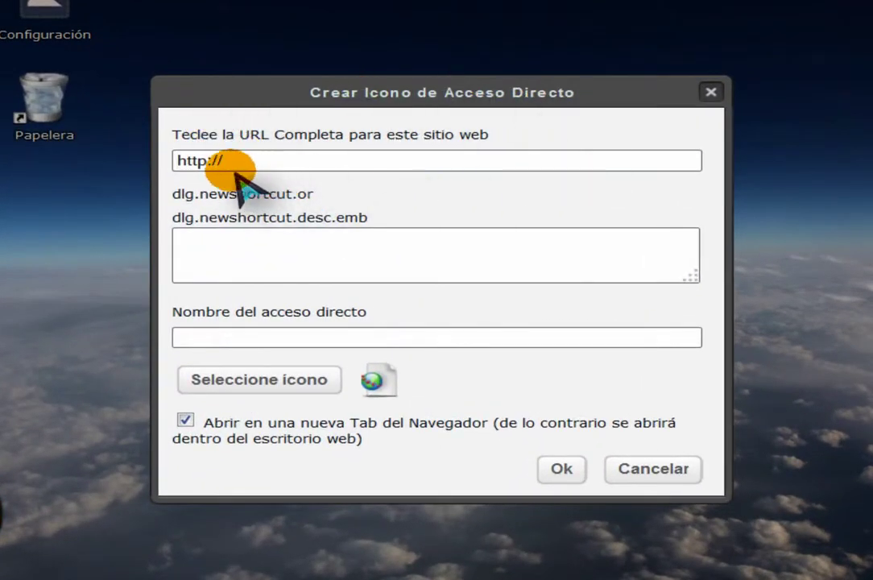
click(228, 162)
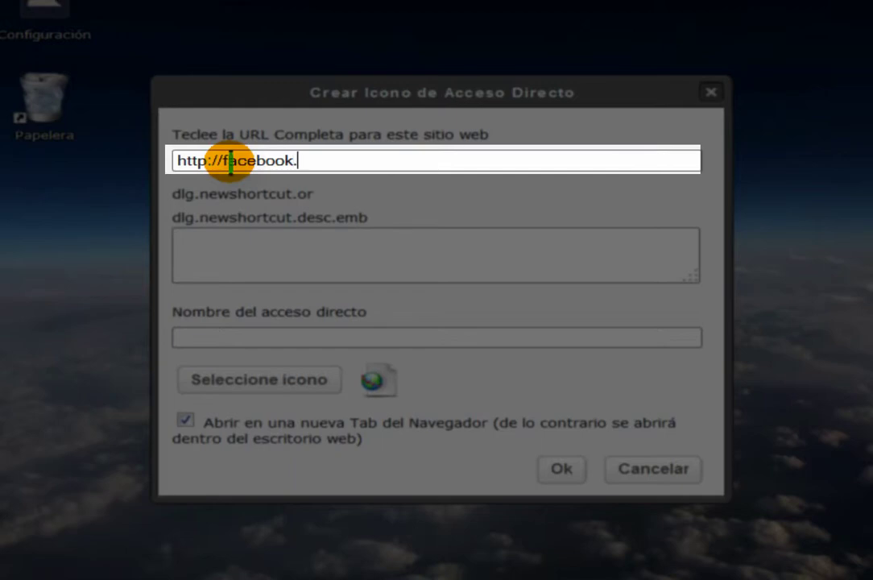
text(facebook.com)
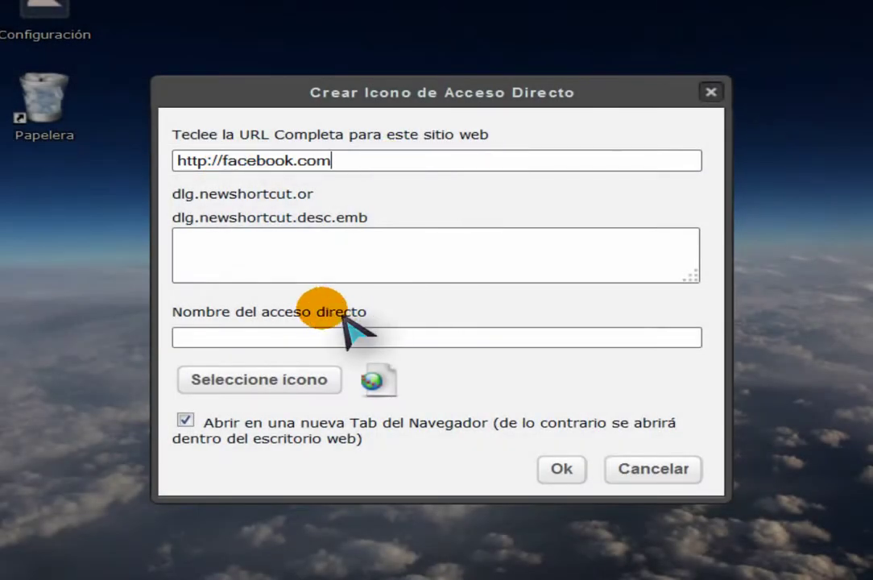
click(298, 338)
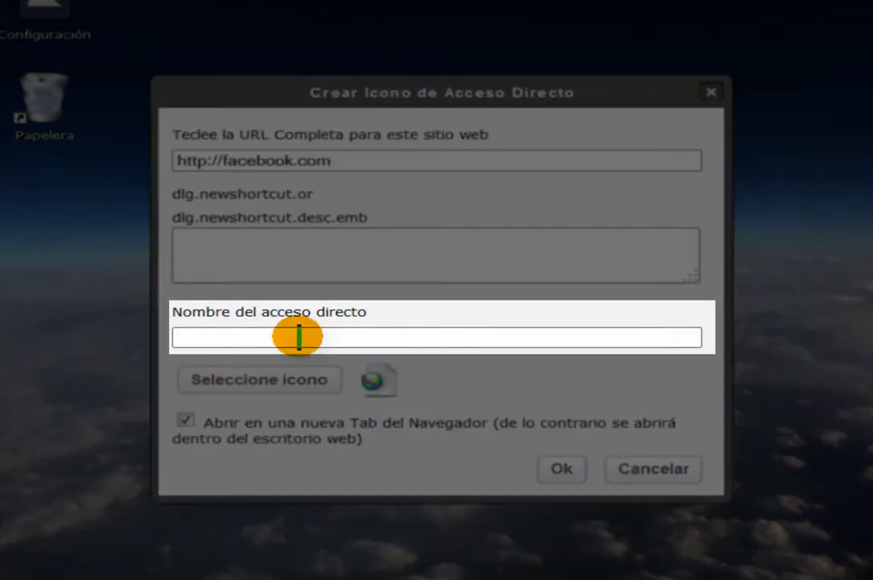
text(Facebo)
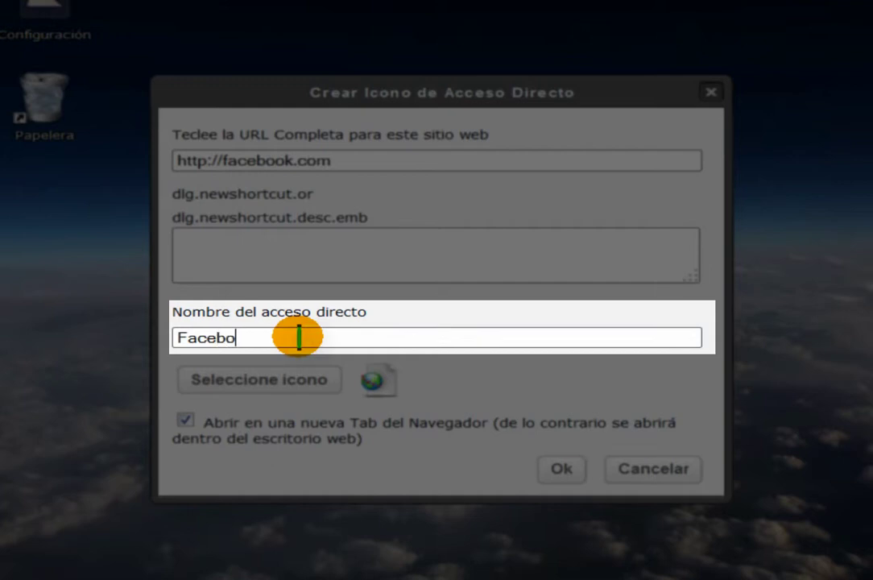
text(ok)
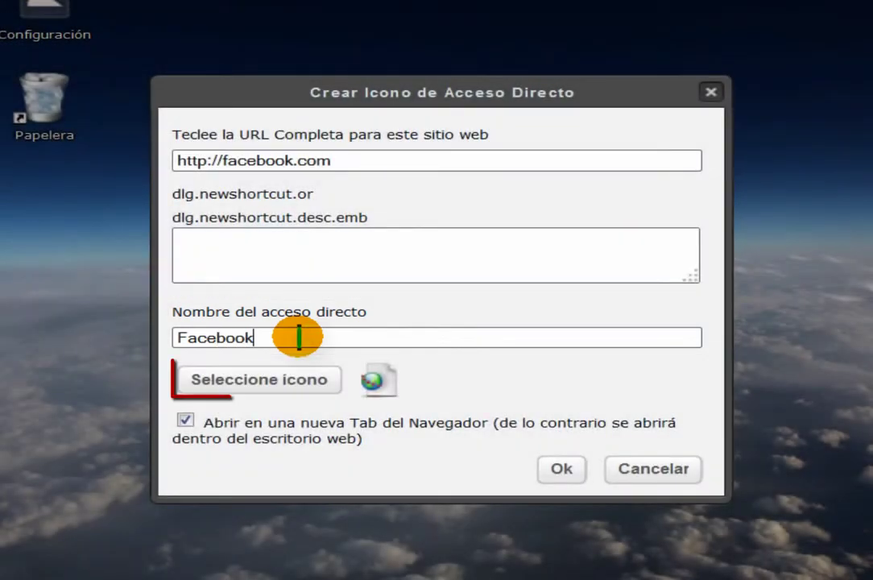
Assign the pink Facebook icon from the popular sites to the shortcut and create it, keeping it opening in a new browser tab
click(278, 382)
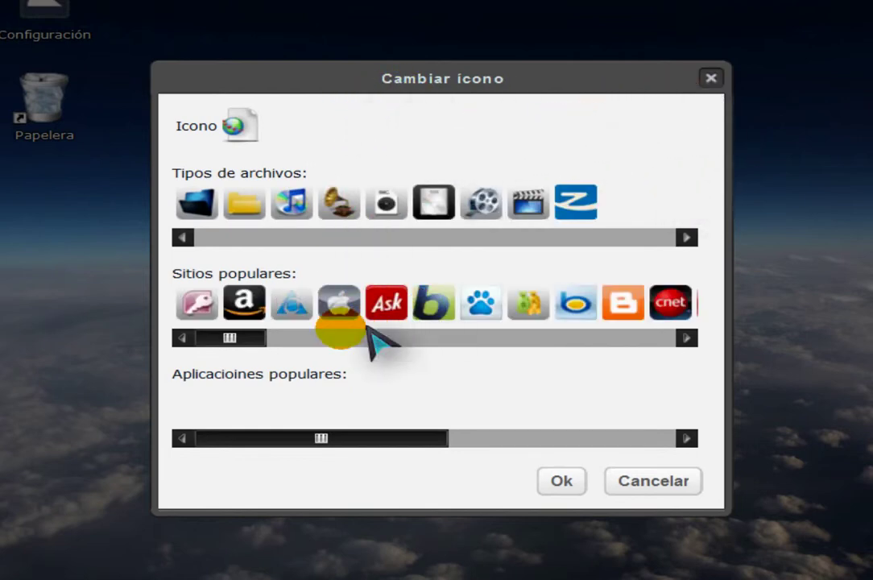
drag(245, 342, 379, 304)
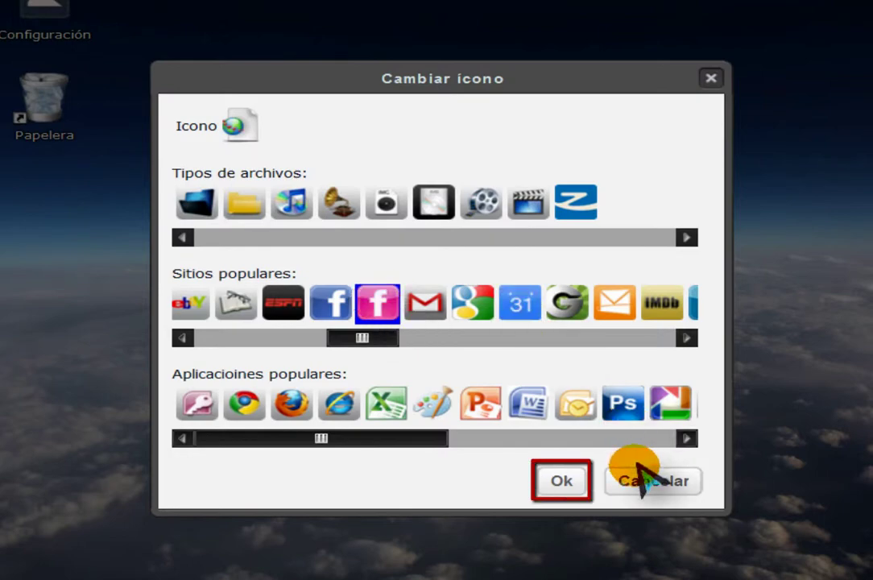
click(559, 483)
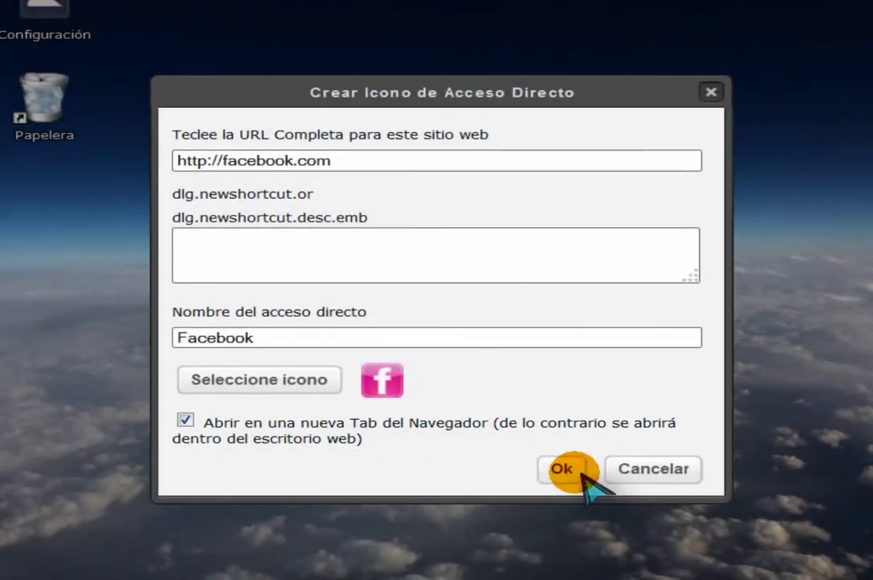
click(562, 474)
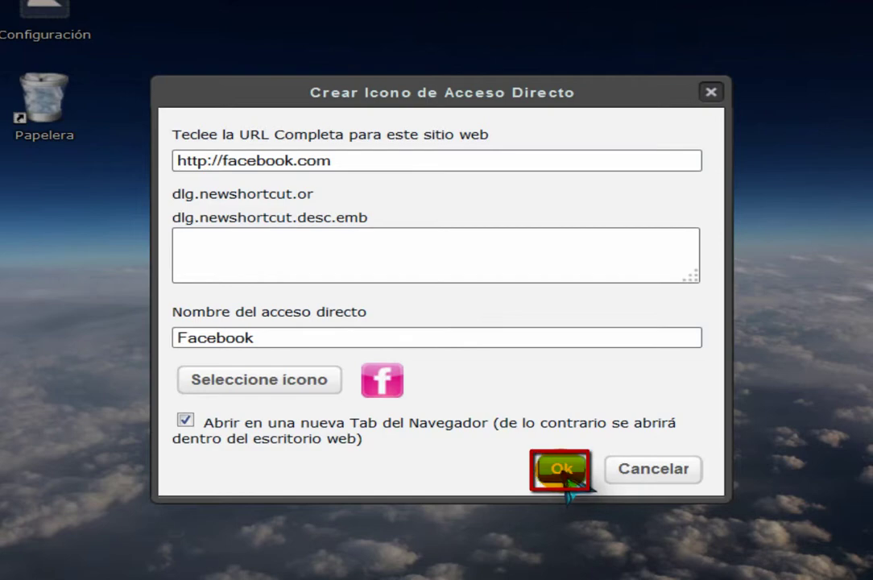
click(562, 471)
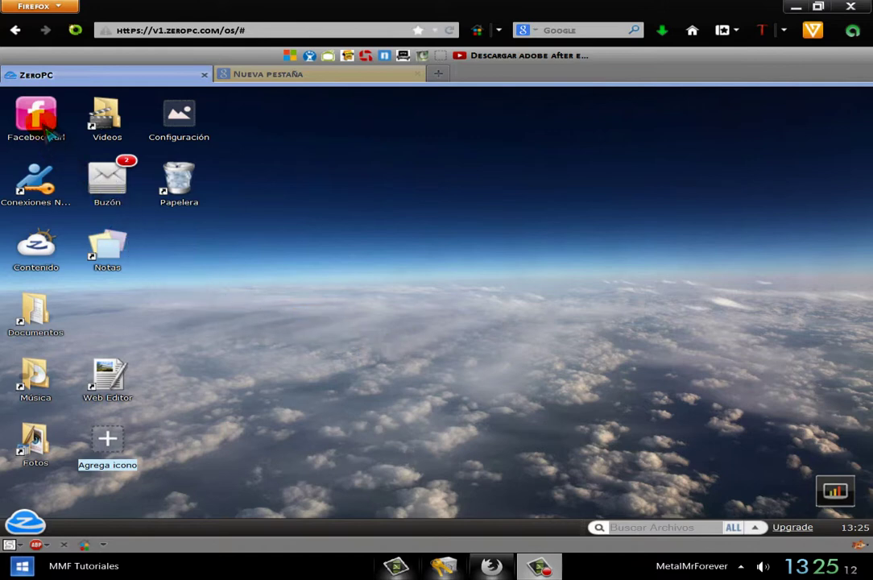
Open the Facebook.url shortcut on the ZeroPC desktop
right_click(272, 288)
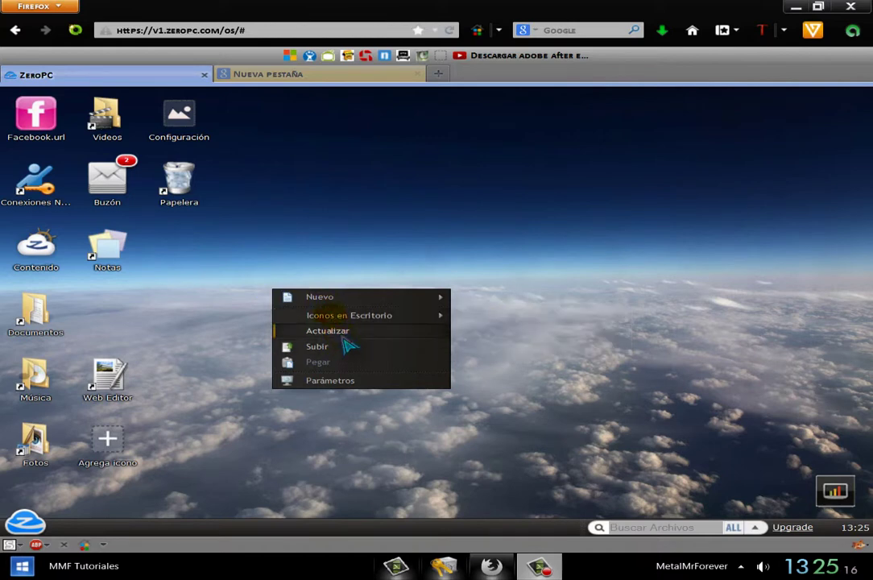
click(340, 214)
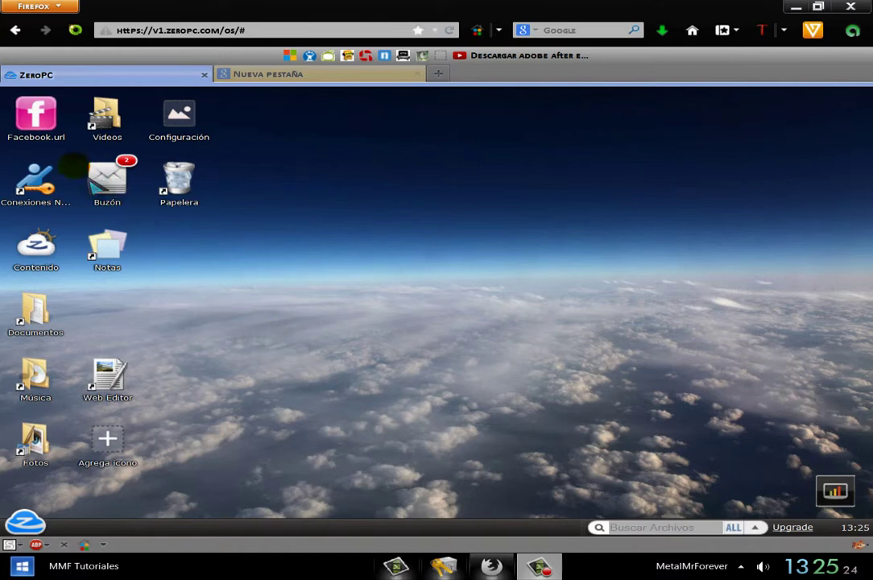
double_click(37, 118)
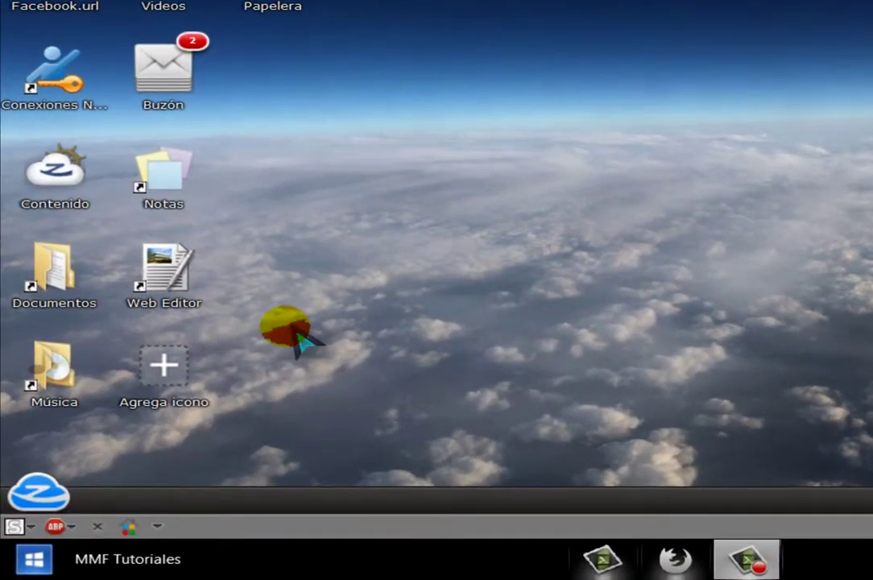
Open Dashboard Nube, examine the storage usage and the Storage Analyzer's list of cloud services, and close it
click(27, 499)
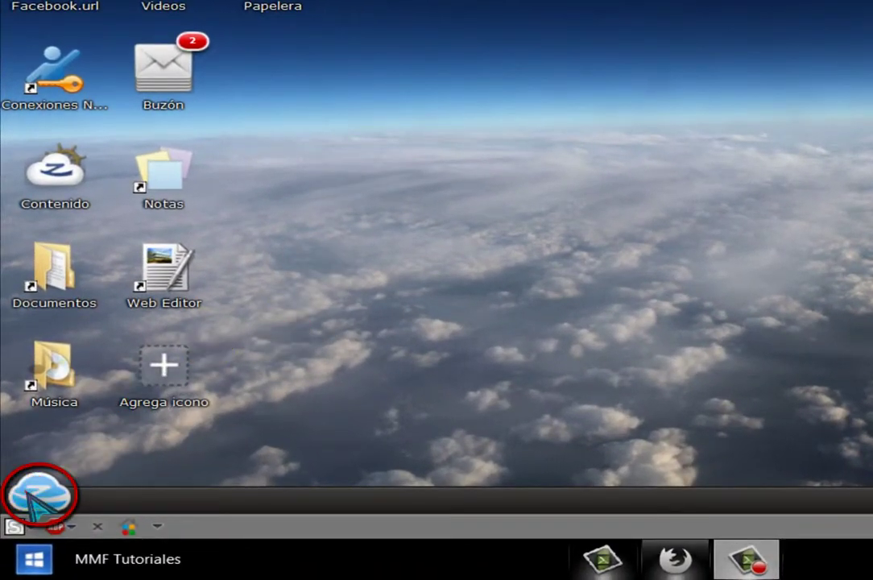
mouse_move(98, 292)
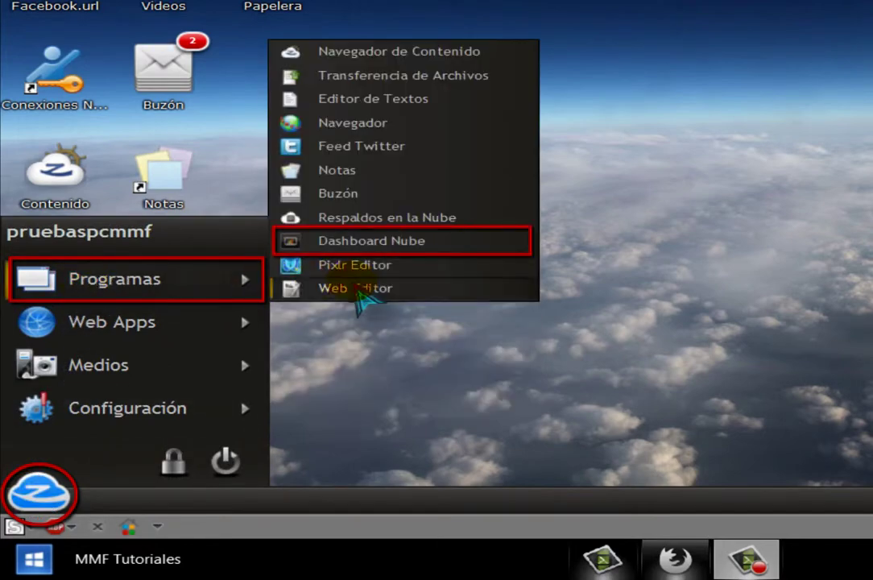
click(370, 241)
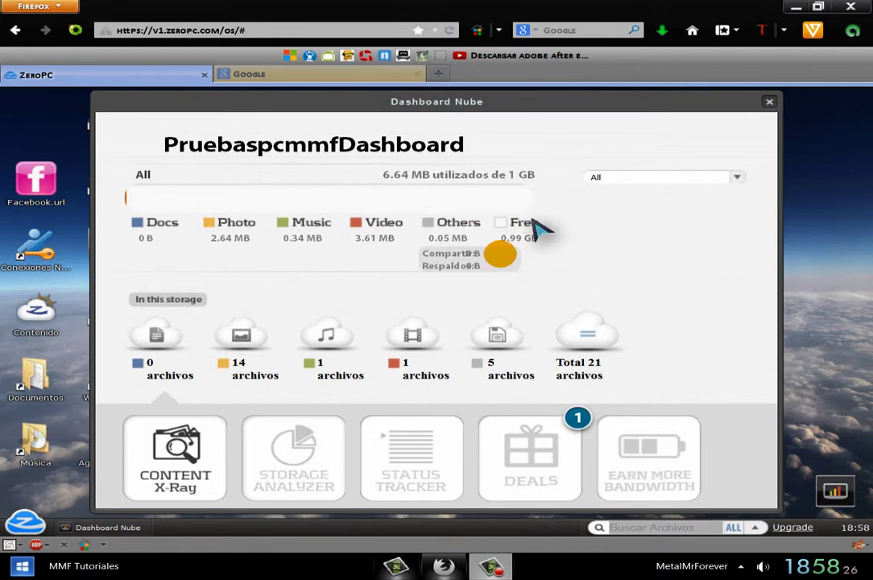
click(309, 456)
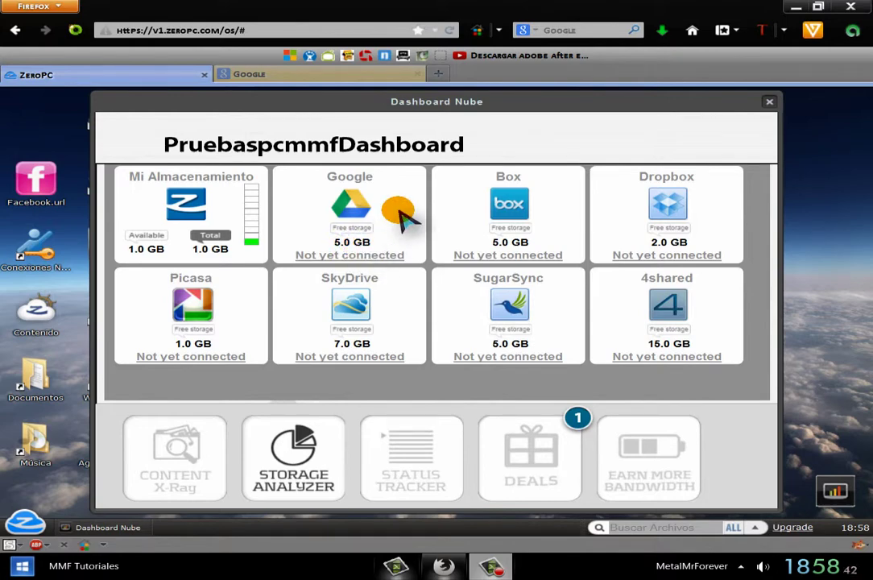
click(769, 103)
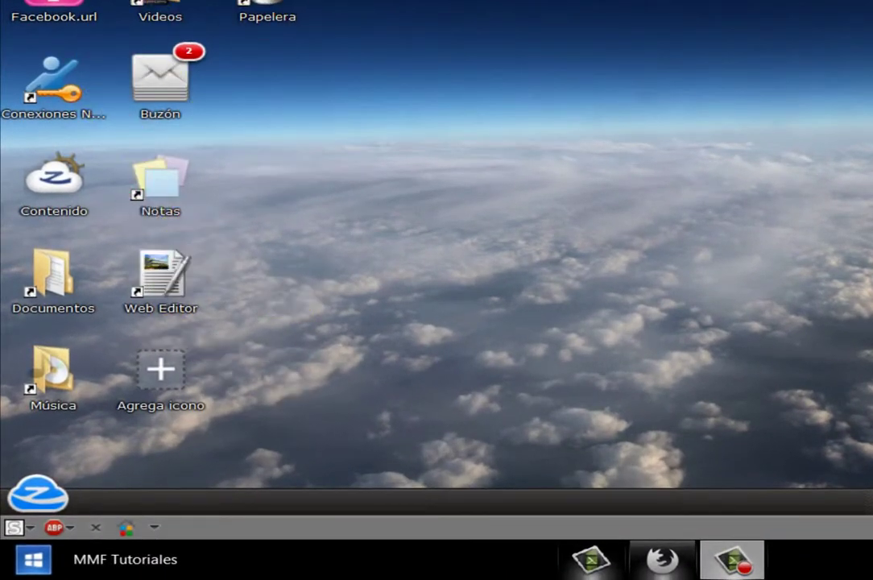
Create a desktop shortcut for the Dashboard Nube program and dismiss the program list
click(41, 482)
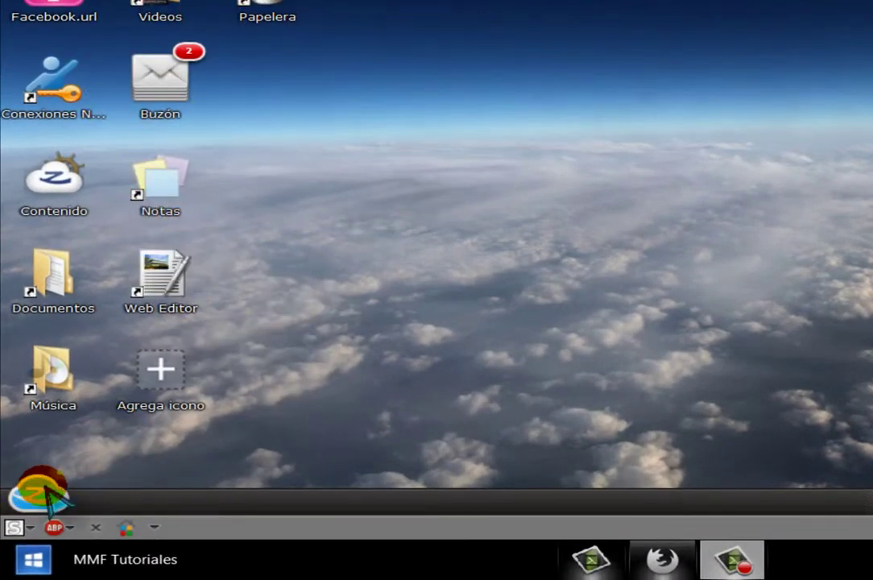
mouse_move(88, 286)
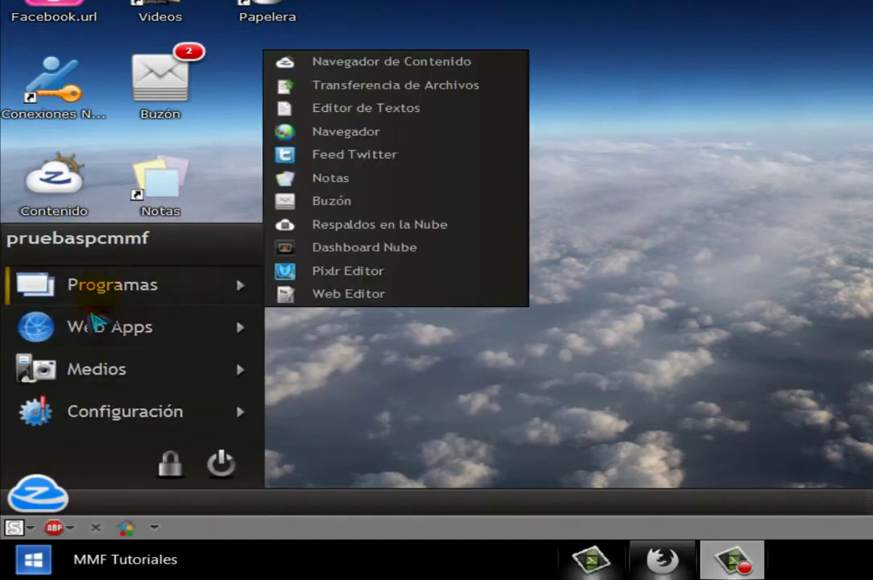
right_click(370, 266)
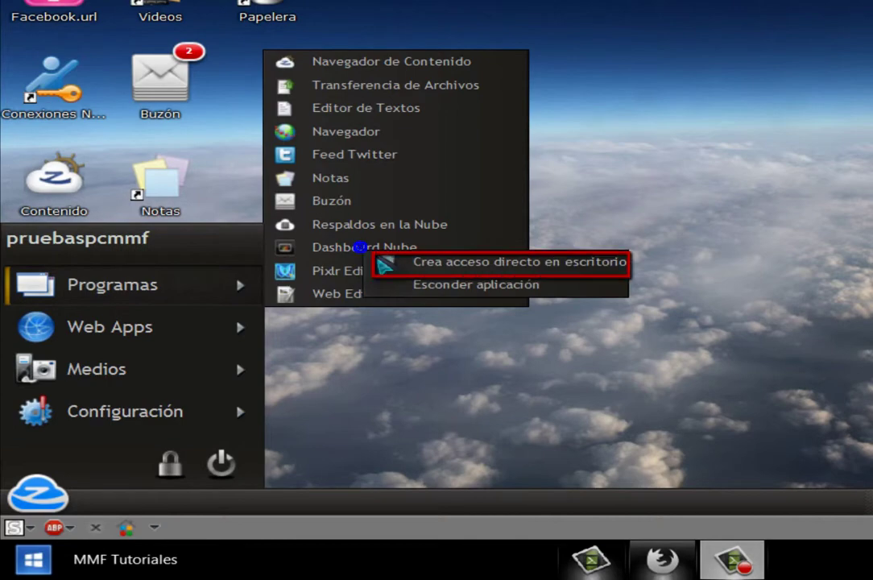
click(467, 263)
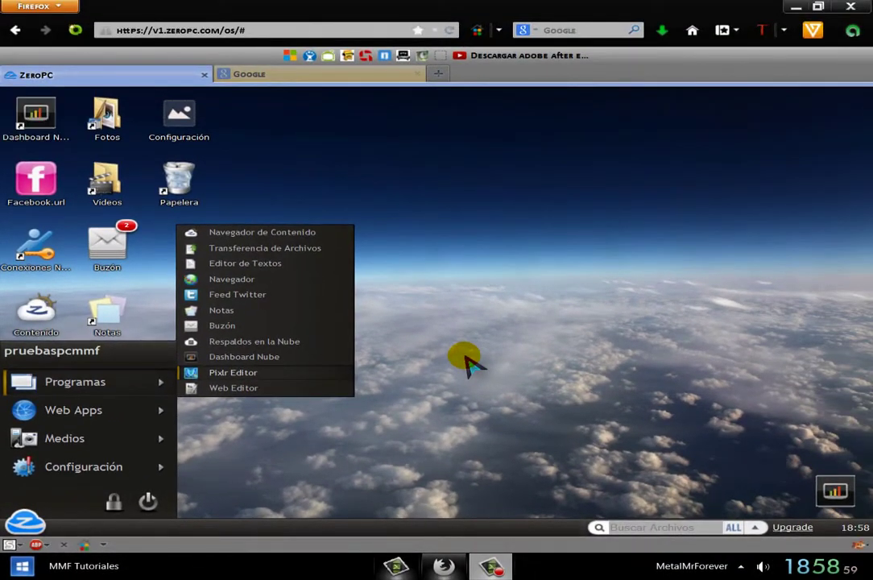
click(465, 356)
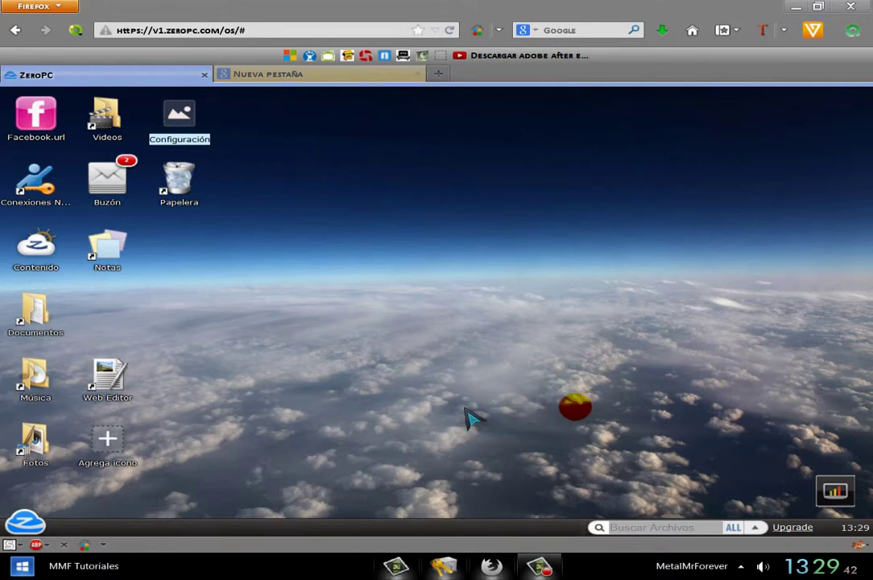
Open the desktop configuration, view the themes, and apply Shanghai Night View.jpg as the wallpaper
double_click(180, 117)
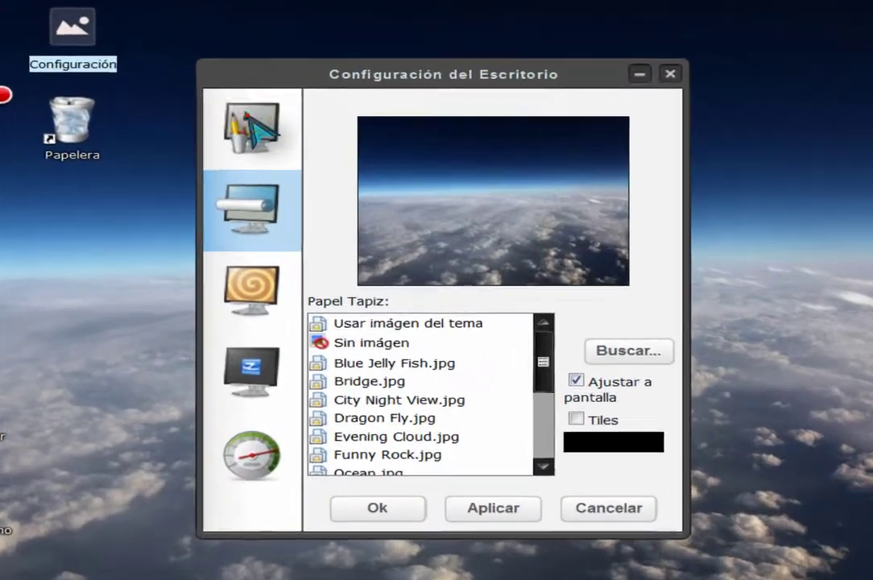
click(305, 182)
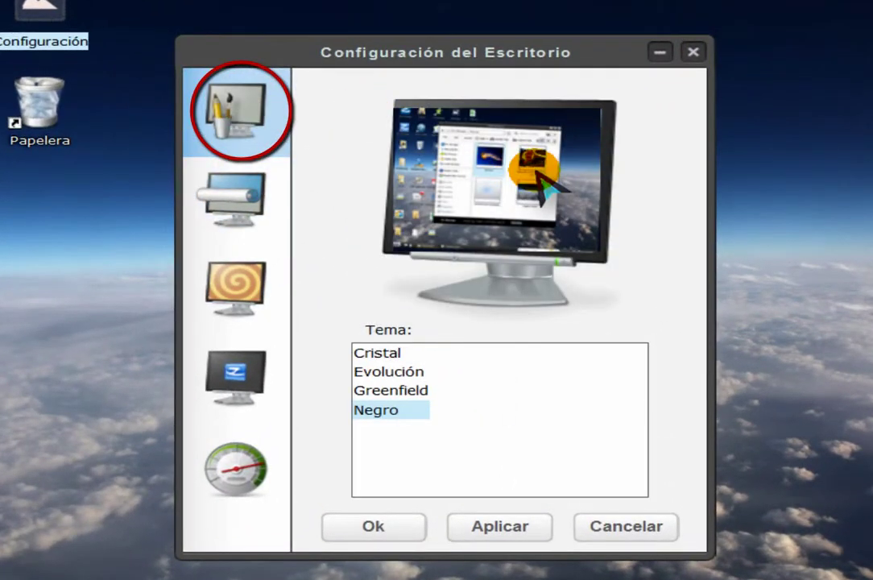
click(259, 189)
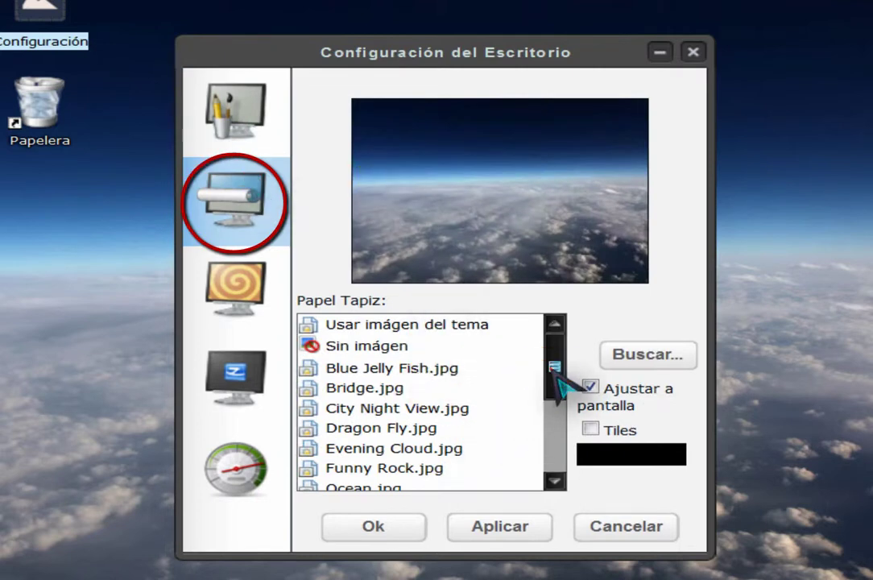
drag(556, 370, 559, 422)
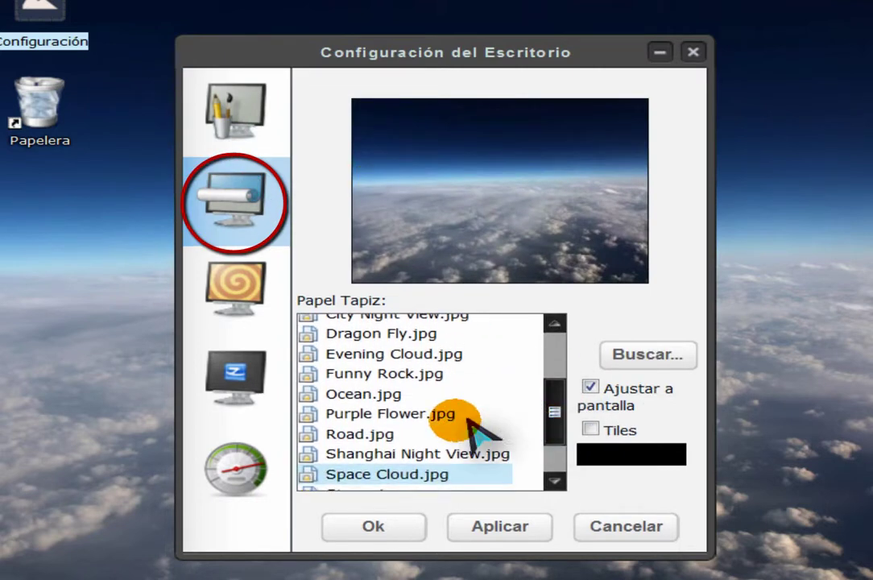
click(499, 454)
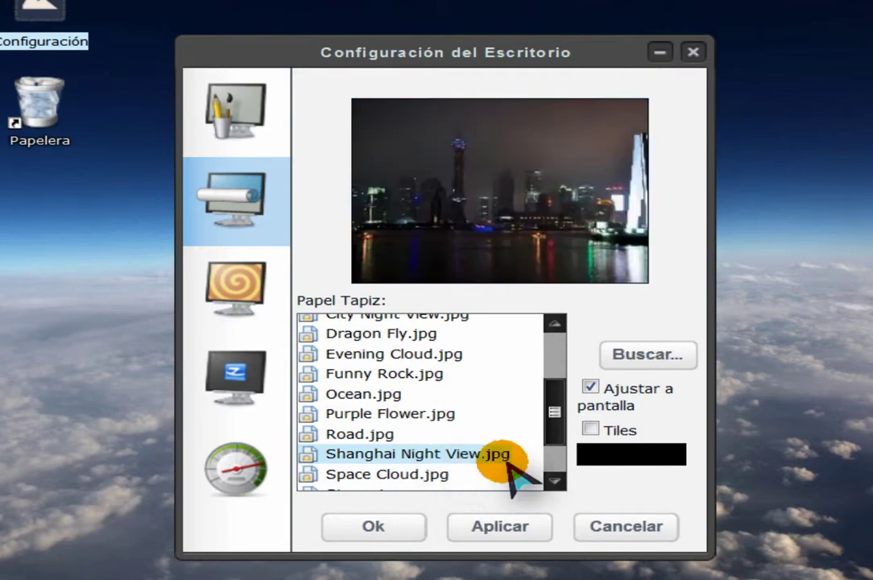
click(499, 527)
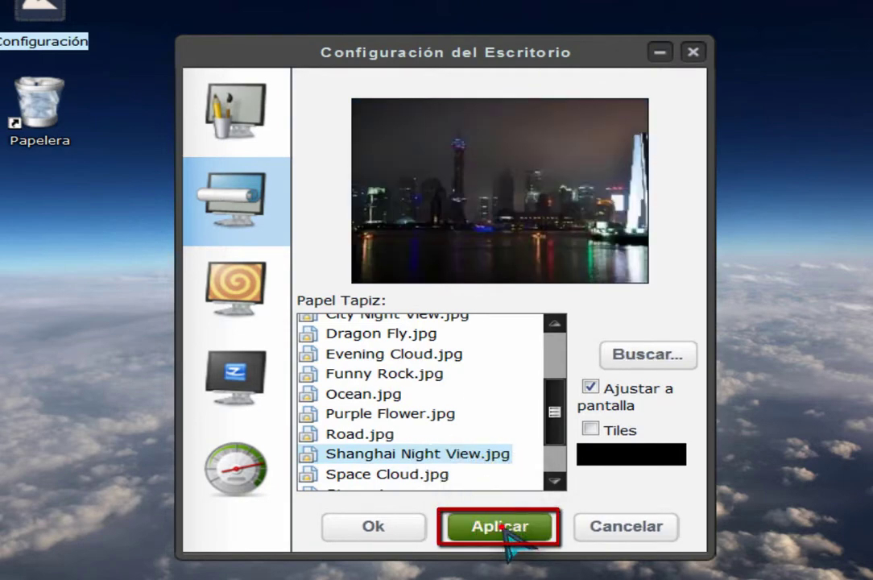
click(374, 525)
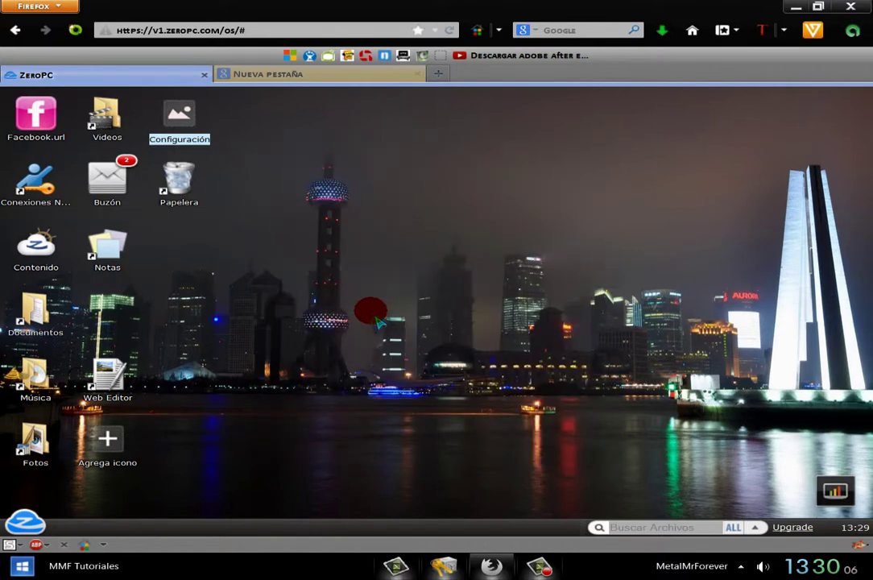
View the desktop in full screen and return to the normal window, and open and close the Documentos folder
key(F11)
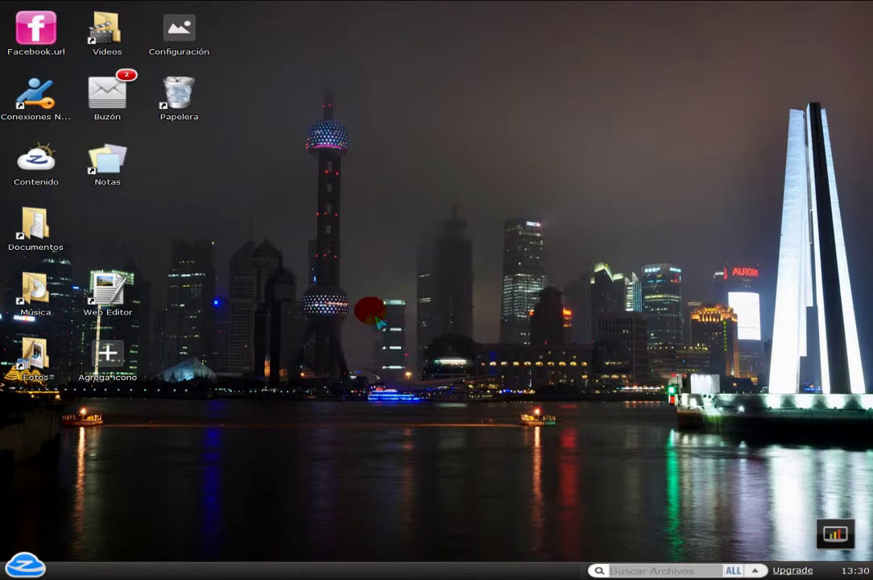
key(F11)
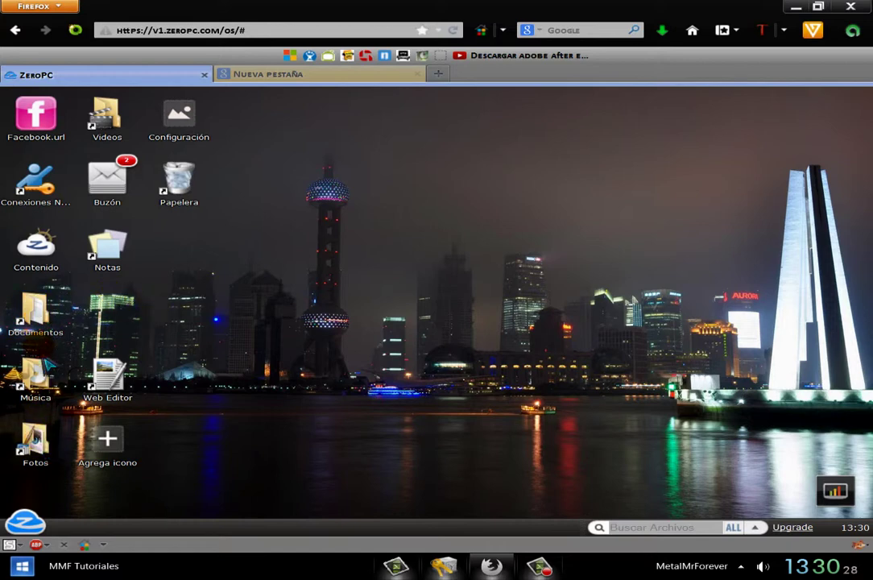
double_click(38, 315)
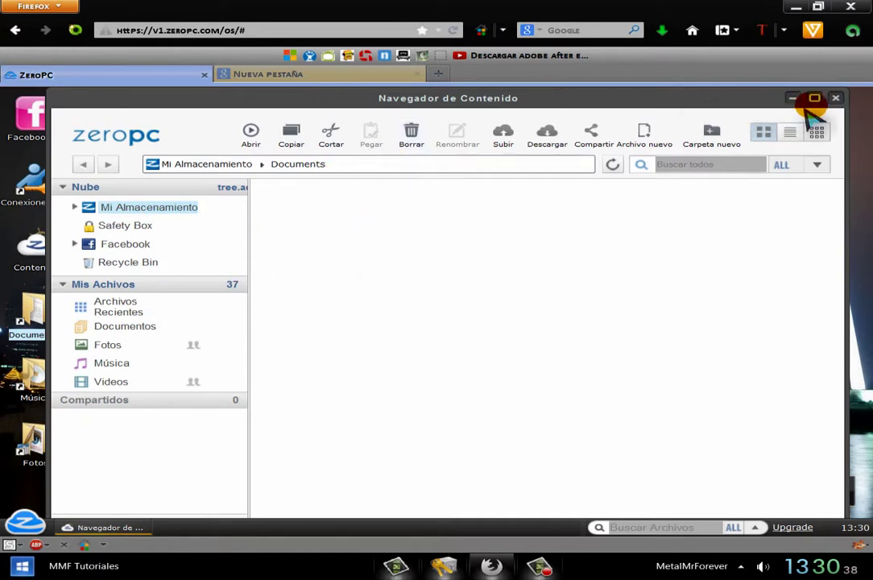
click(836, 98)
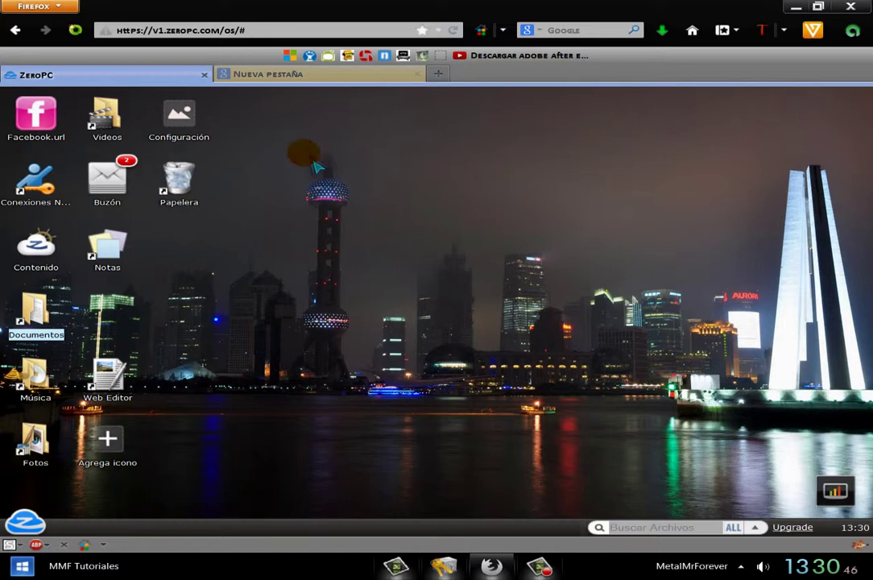
drag(295, 149, 555, 370)
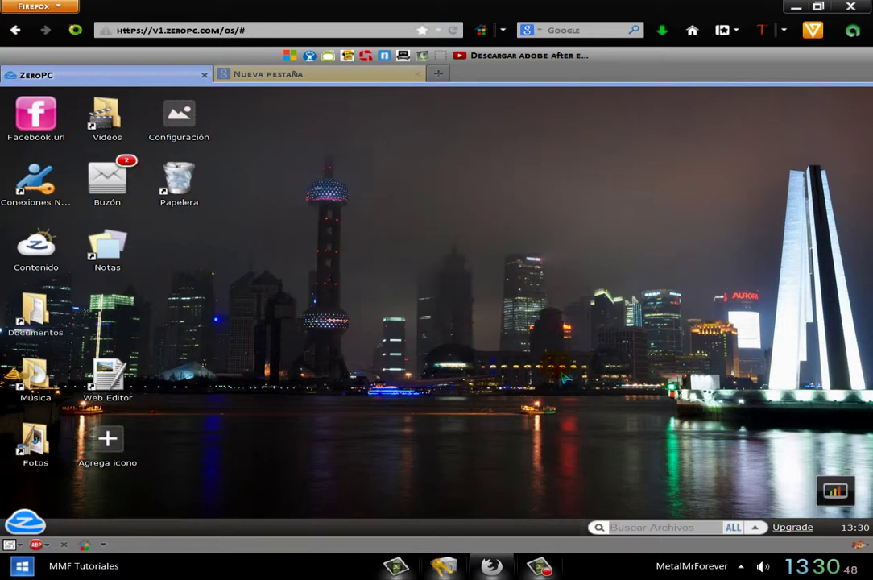
drag(270, 130, 610, 427)
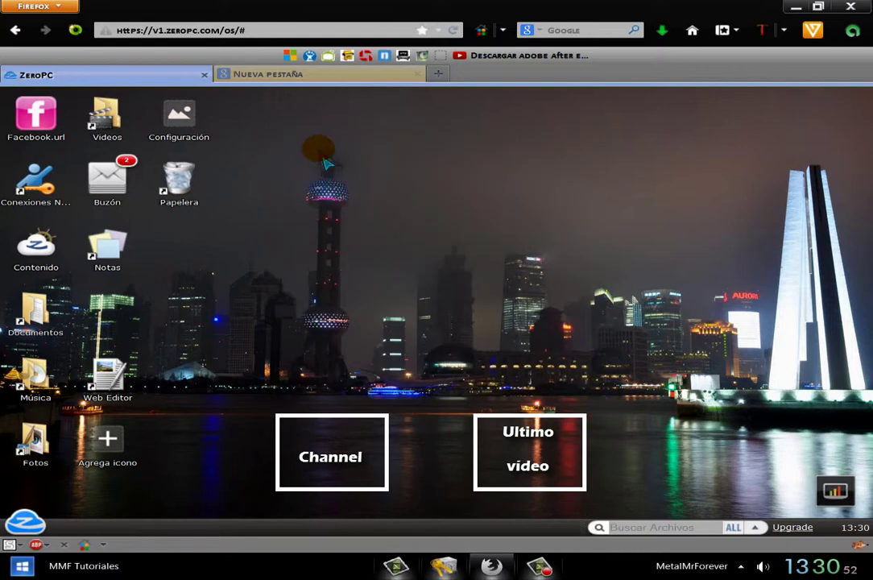
drag(564, 150, 571, 409)
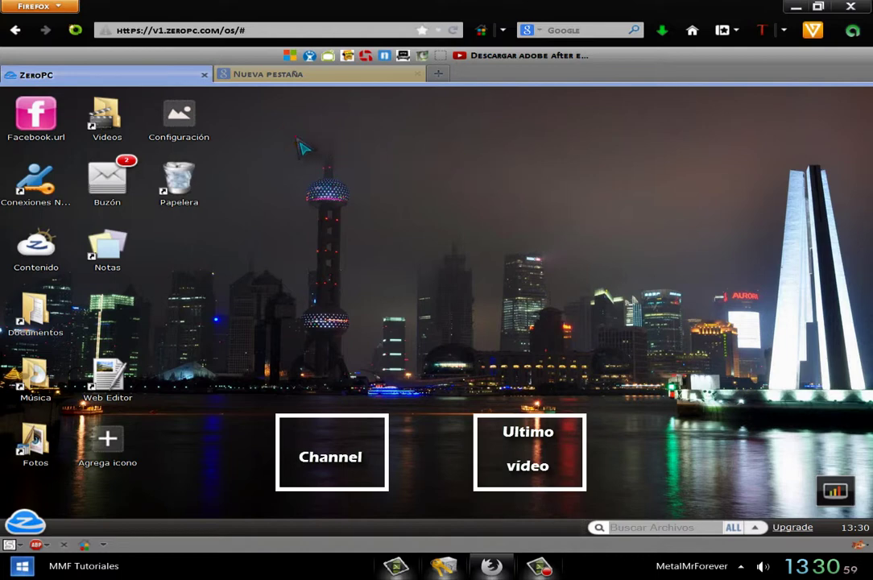
drag(574, 149, 556, 306)
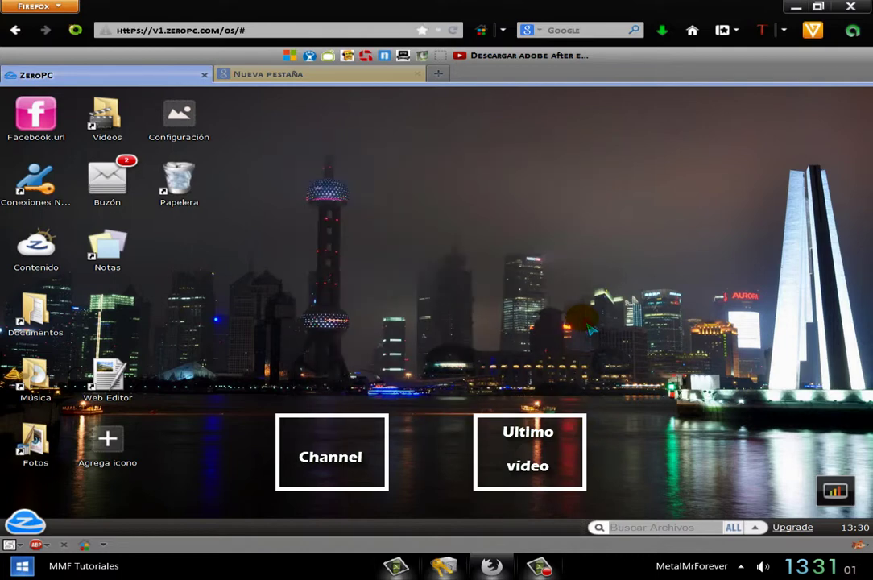
drag(290, 129, 569, 436)
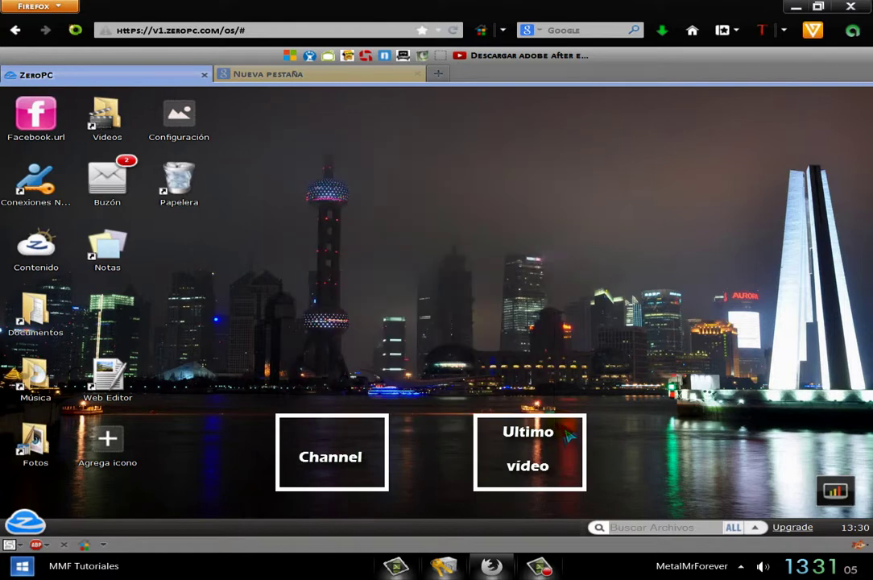
drag(560, 142, 576, 297)
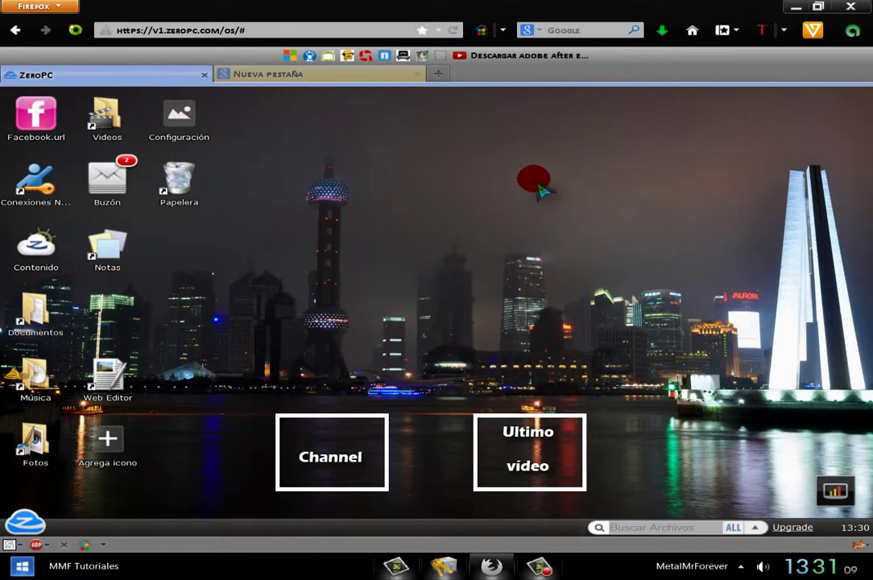